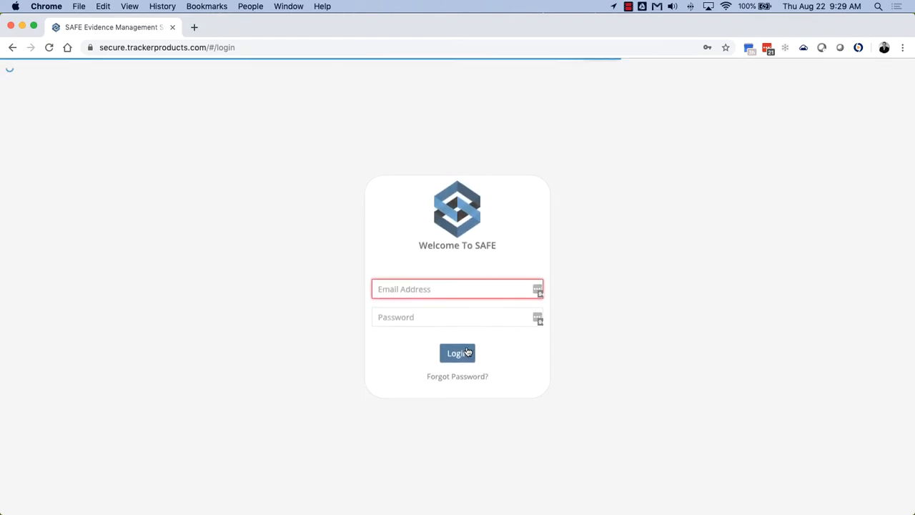
# - Log in and open the organization settings
pyautogui.click(457, 353)
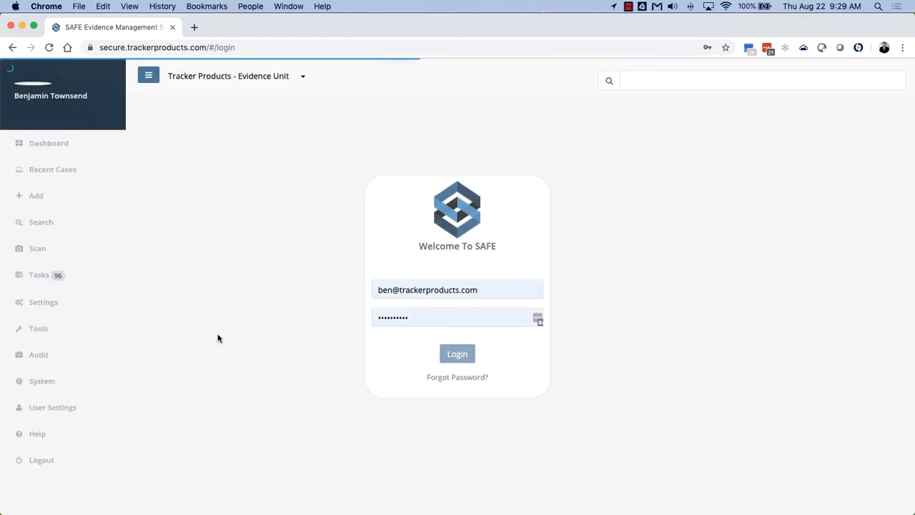
pyautogui.click(47, 333)
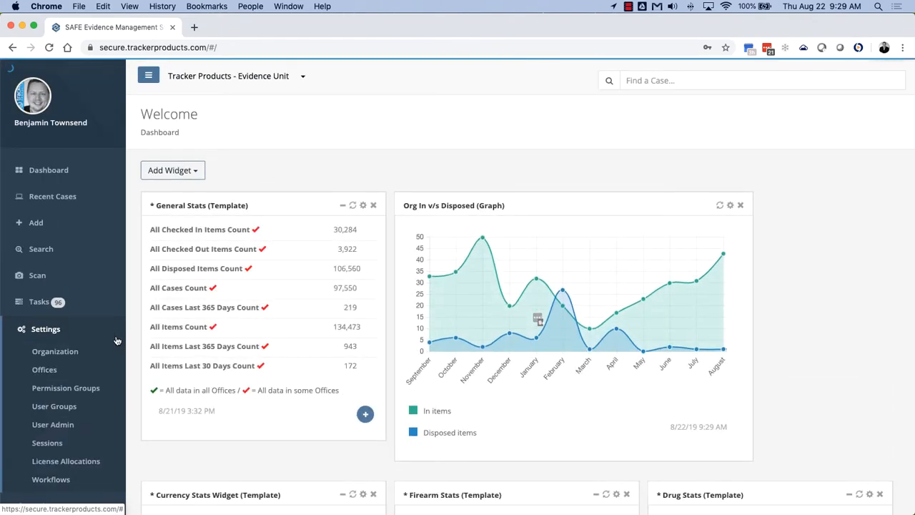
pyautogui.click(53, 354)
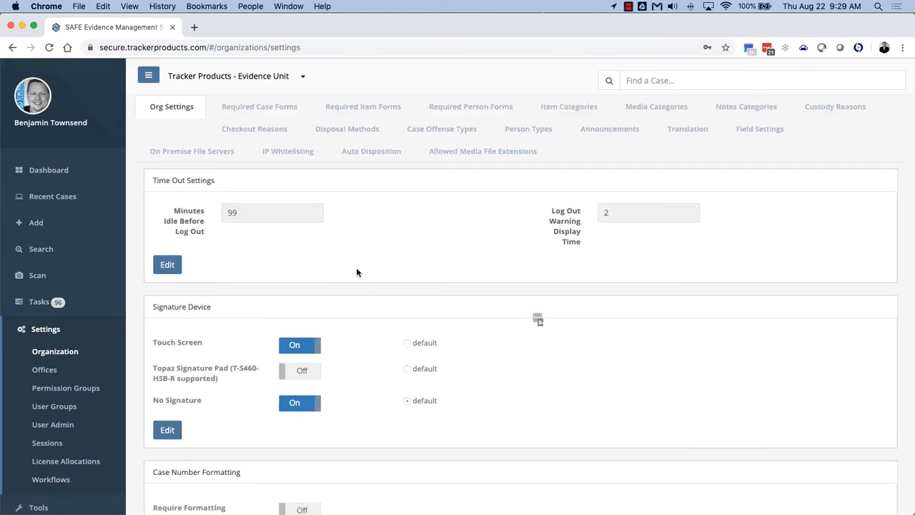
# - Turn on Use Containers in the organization settings and save the change
pyautogui.scroll(-15, 357, 270)
pyautogui.scroll(-5, 357, 273)
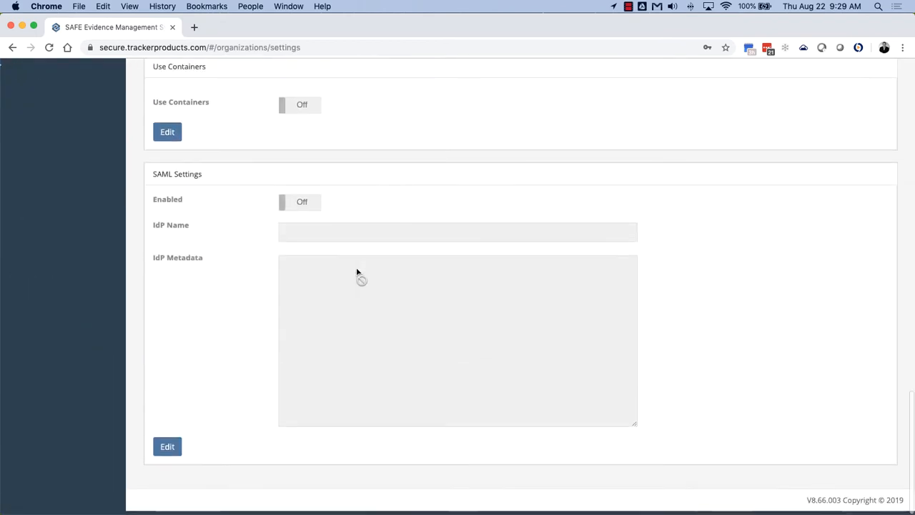
pyautogui.click(172, 139)
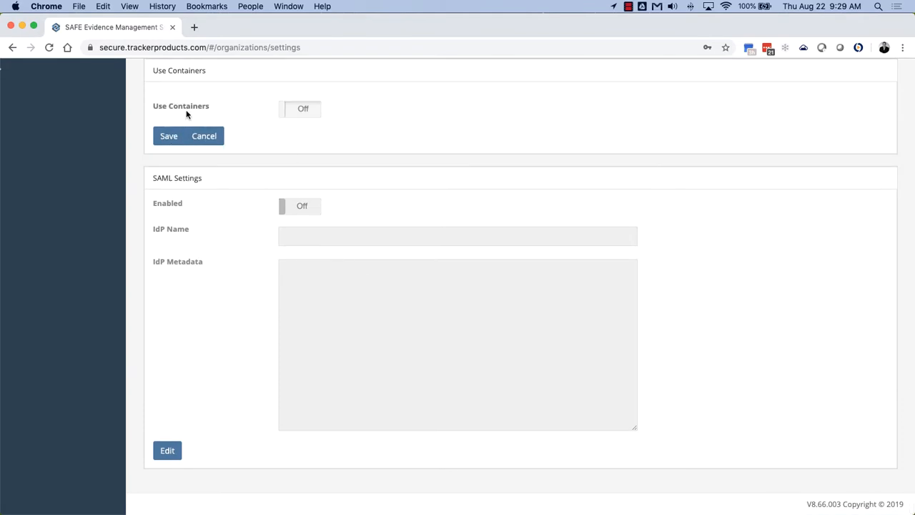
pyautogui.click(313, 112)
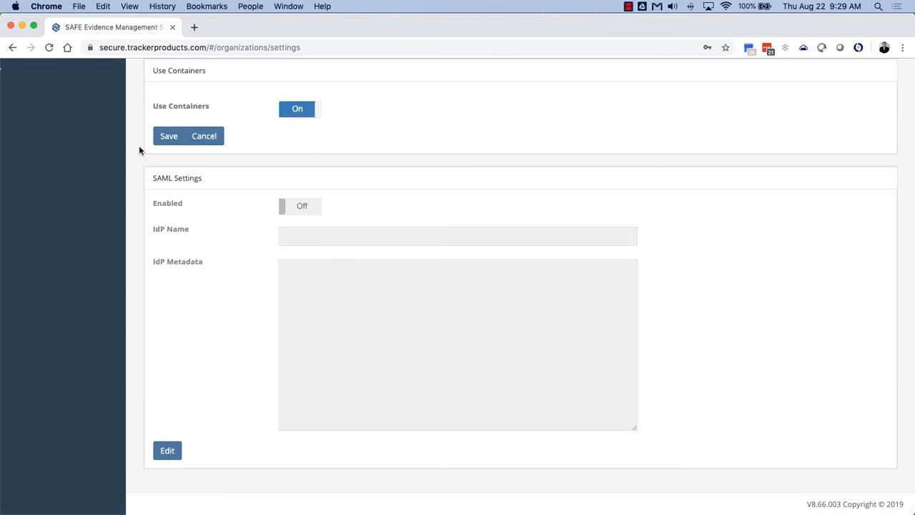
pyautogui.click(171, 136)
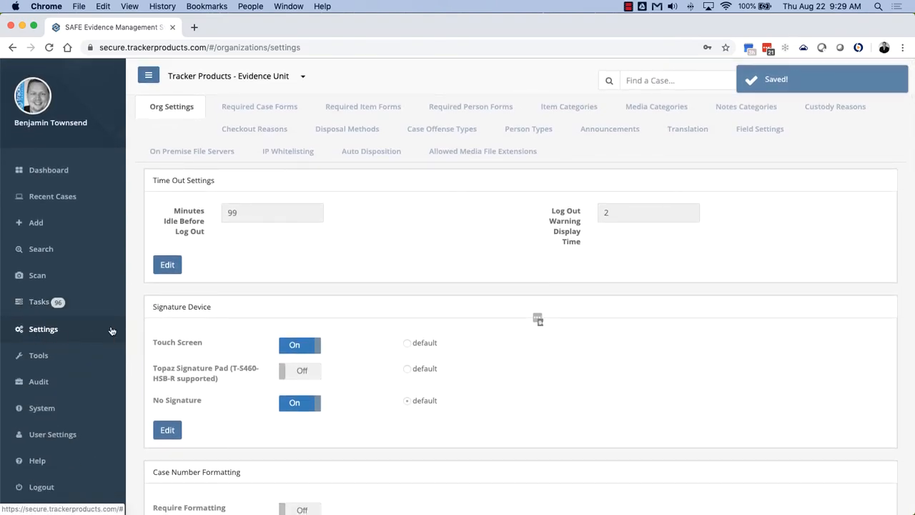
# - Open the storage locations list and examine the sub-locations under Containers
pyautogui.click(51, 356)
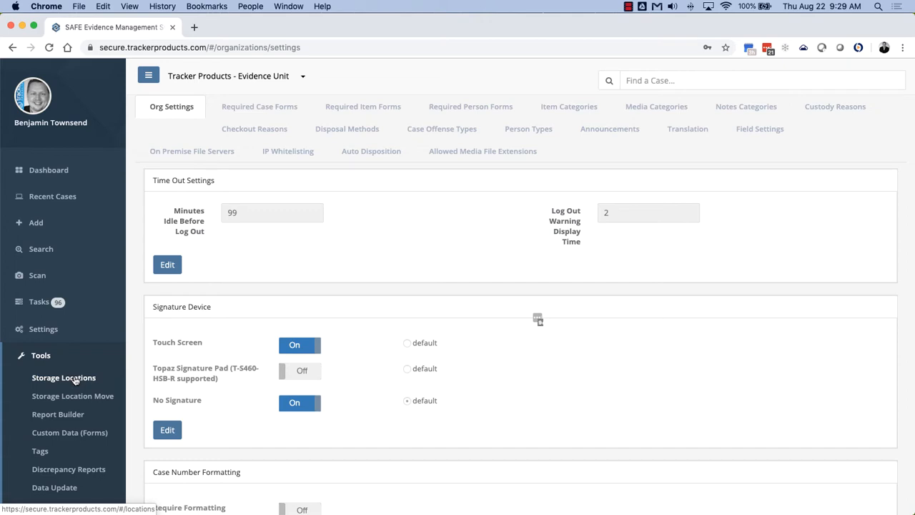
pyautogui.click(75, 379)
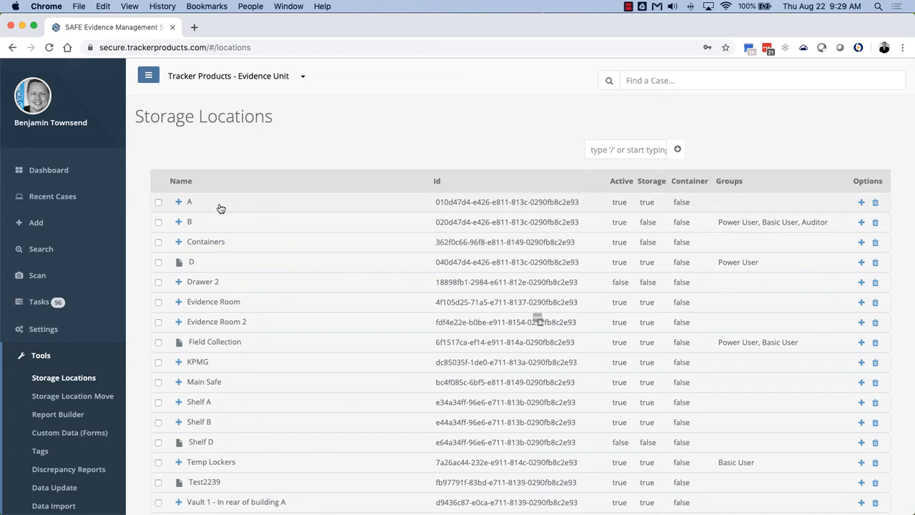
pyautogui.click(179, 243)
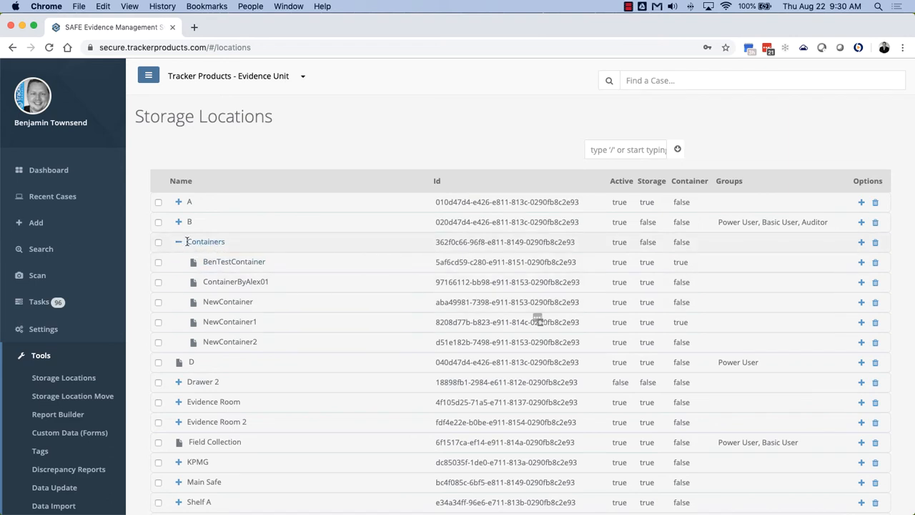
pyautogui.click(179, 243)
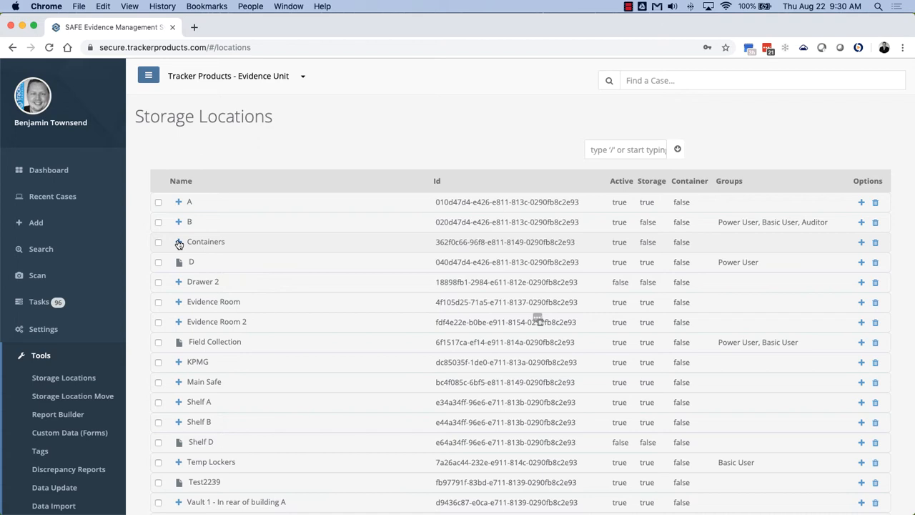
pyautogui.click(629, 6)
pyautogui.click(57, 200)
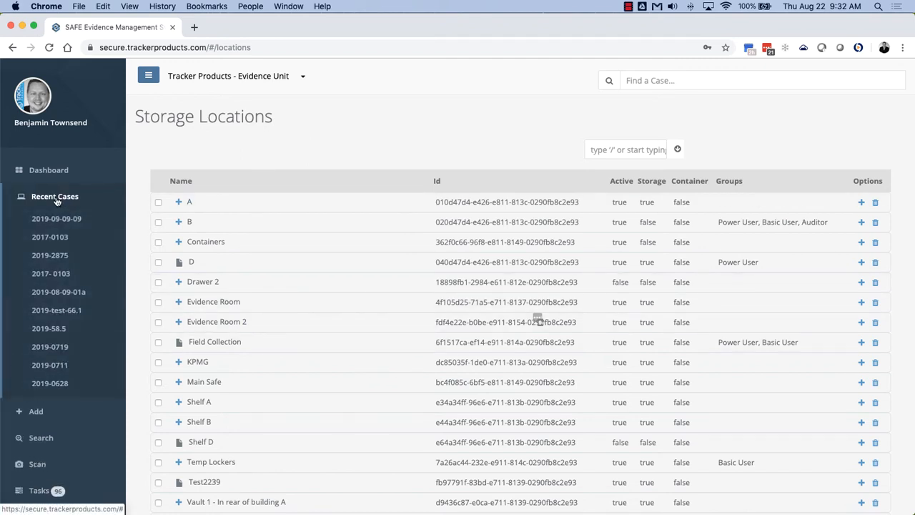
pyautogui.click(55, 221)
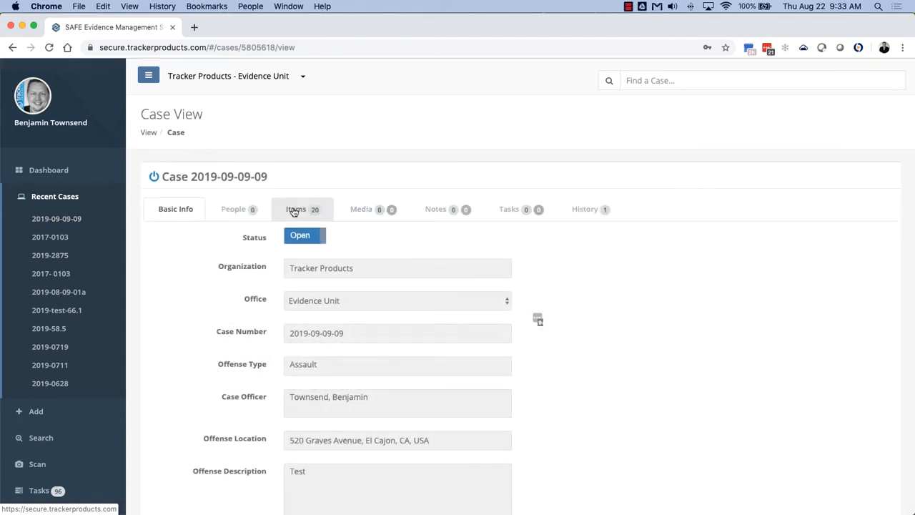
pyautogui.click(296, 212)
pyautogui.scroll(-3, 464, 291)
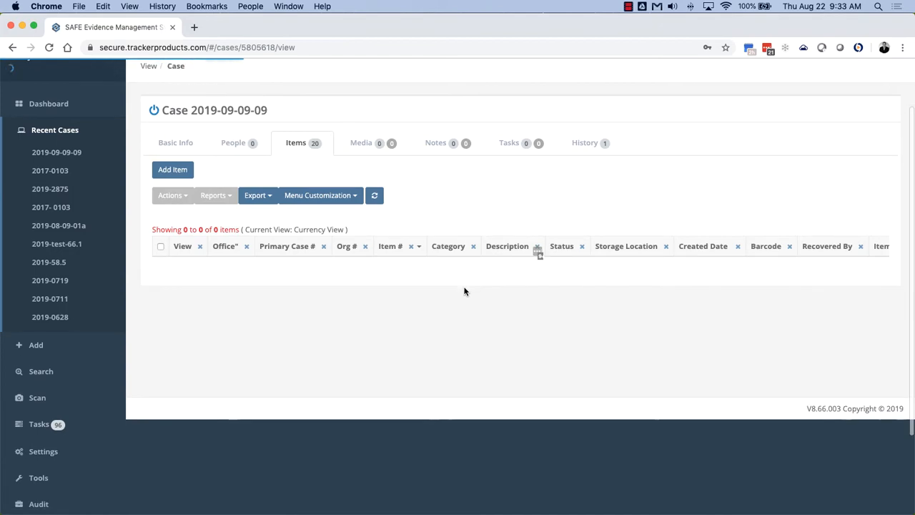
pyautogui.scroll(-3, 464, 288)
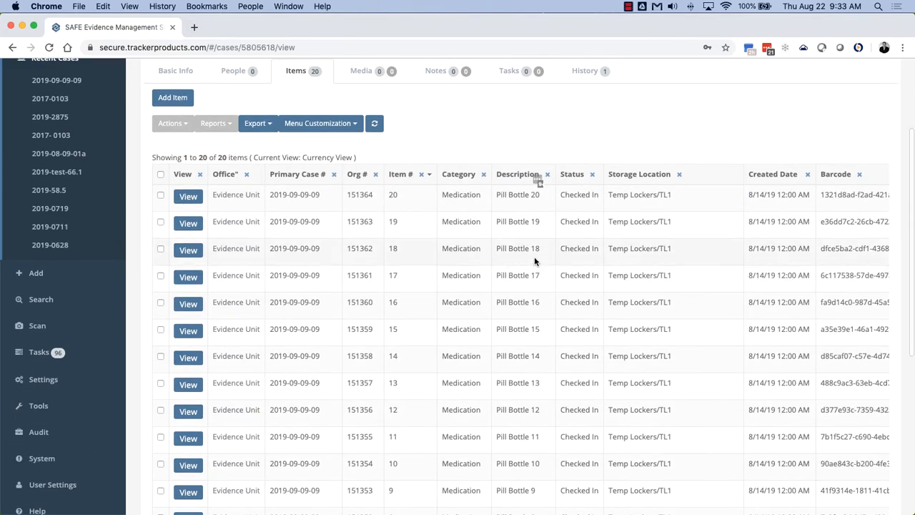
pyautogui.scroll(2, 533, 257)
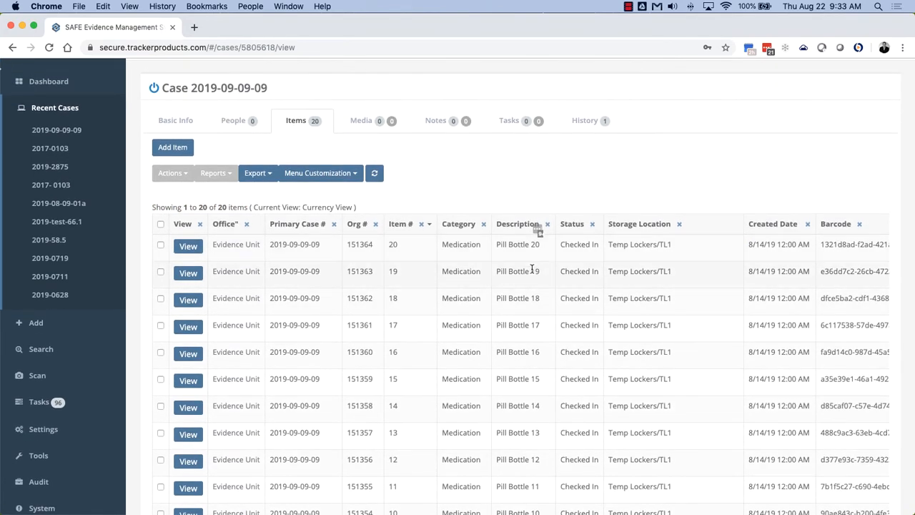
pyautogui.scroll(-1, 532, 258)
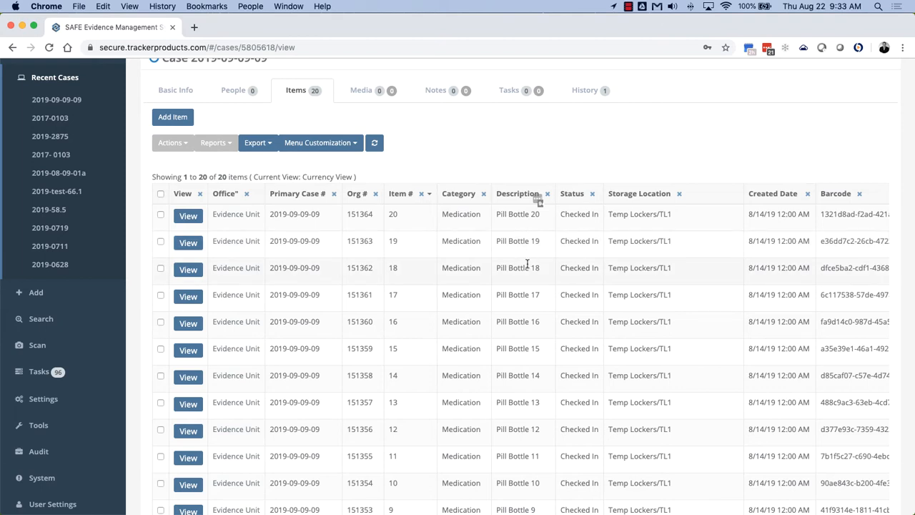
# - Check the storage location of the Pill Bottle 20 item in the case
pyautogui.moveTo(609, 214); pyautogui.dragTo(680, 214)
pyautogui.click(610, 214)
pyautogui.moveTo(610, 215); pyautogui.dragTo(674, 213)
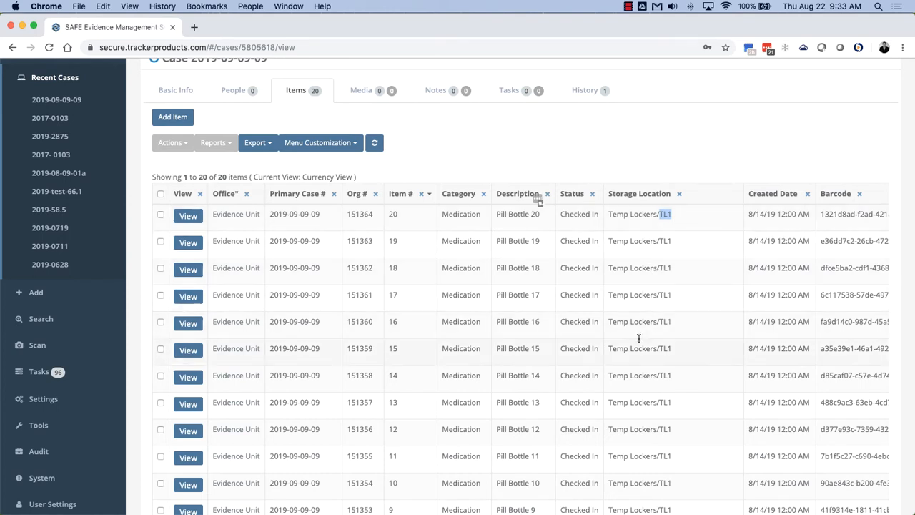
# - Select all items in the case and add them to a new container named Container01234
pyautogui.click(161, 195)
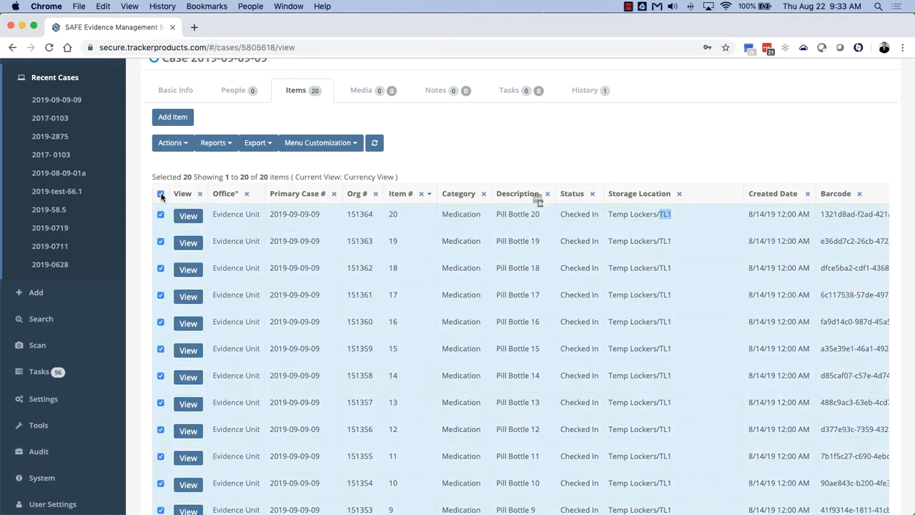
pyautogui.click(173, 143)
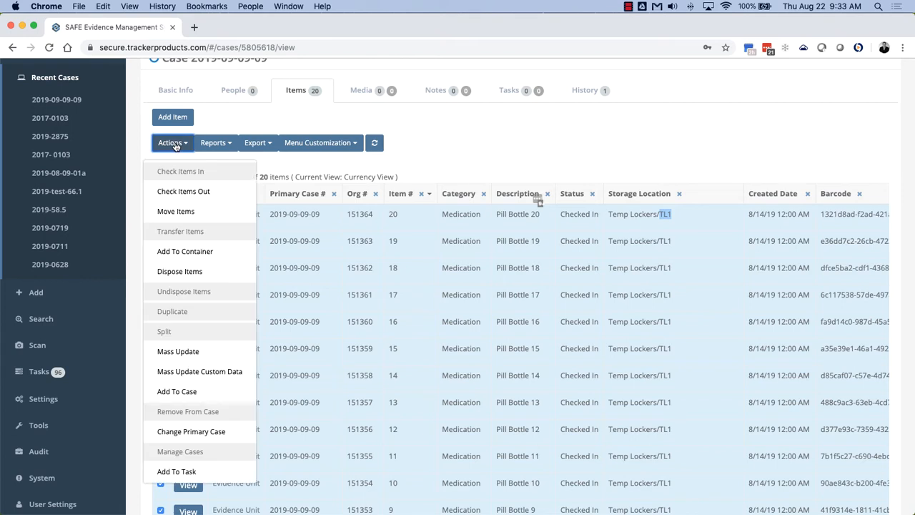
pyautogui.click(187, 255)
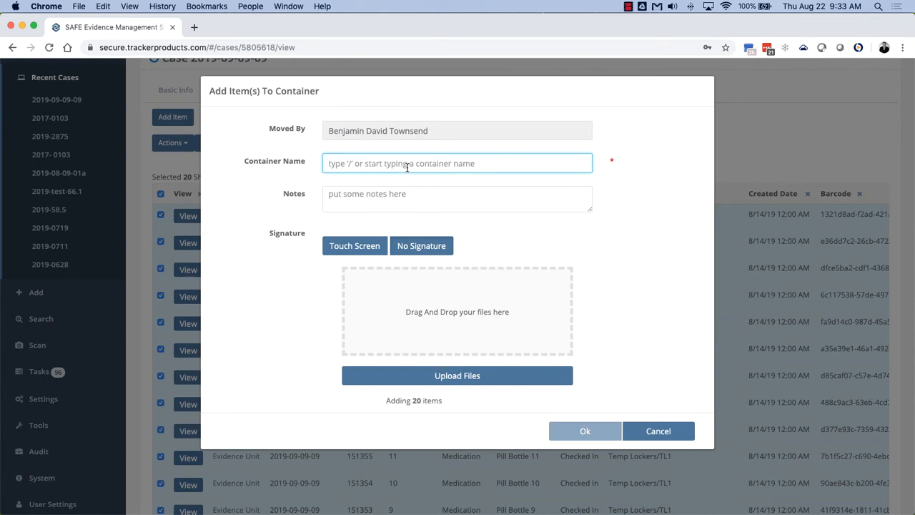
pyautogui.write('Container')
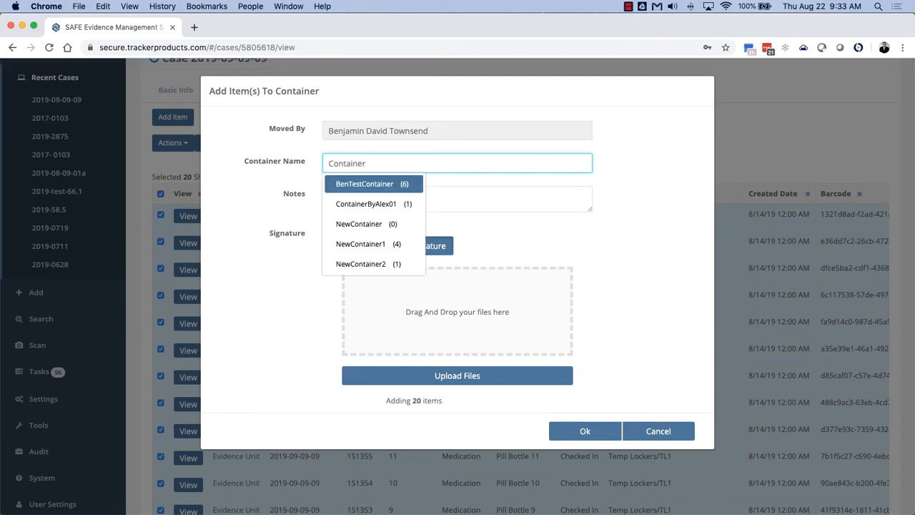
pyautogui.write('01234')
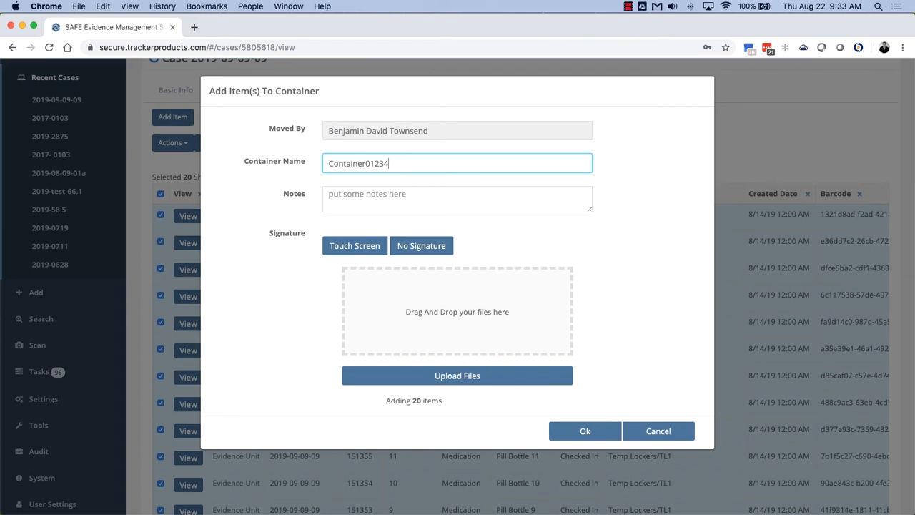
pyautogui.doubleClick(415, 167)
pyautogui.click(456, 161)
pyautogui.moveTo(400, 163); pyautogui.dragTo(284, 162)
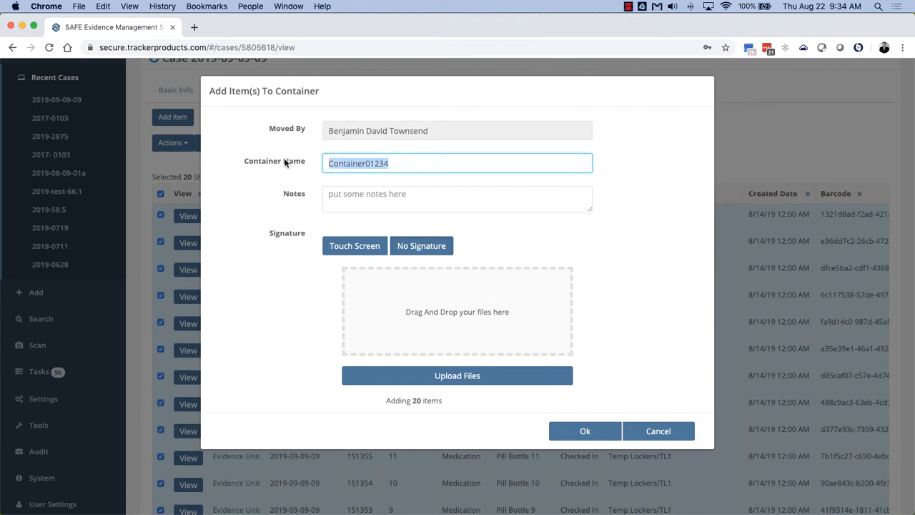
pyautogui.click(586, 431)
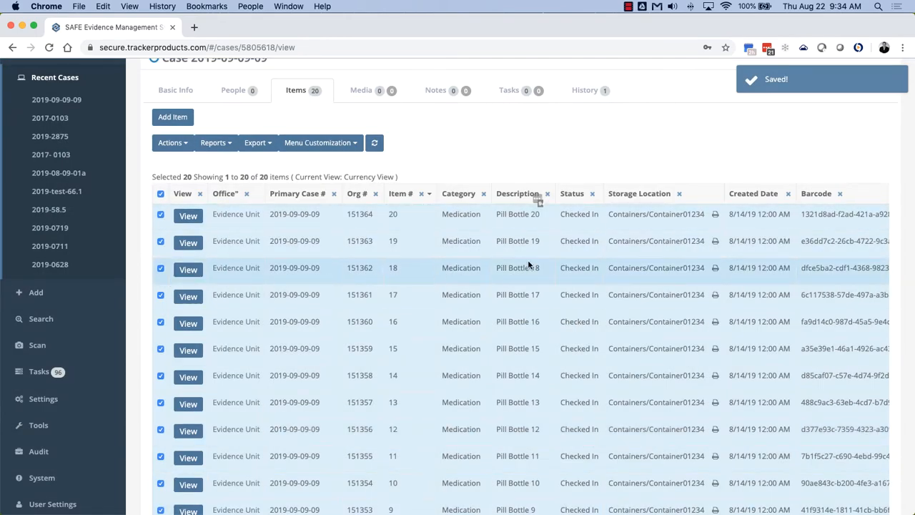
# - Check the storage location of Pill Bottle 20, preview the Container01234 label and close the preview without printing
pyautogui.moveTo(608, 214); pyautogui.dragTo(707, 214)
pyautogui.click(672, 215)
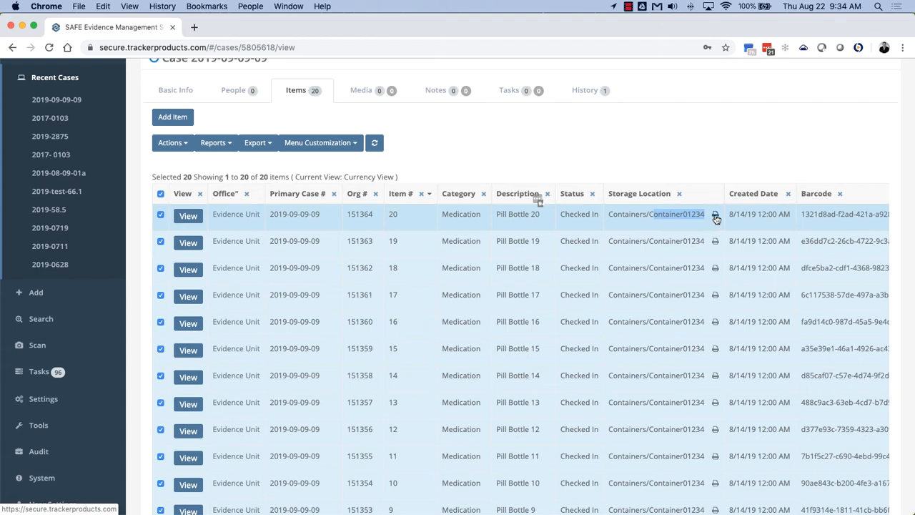
pyautogui.click(715, 216)
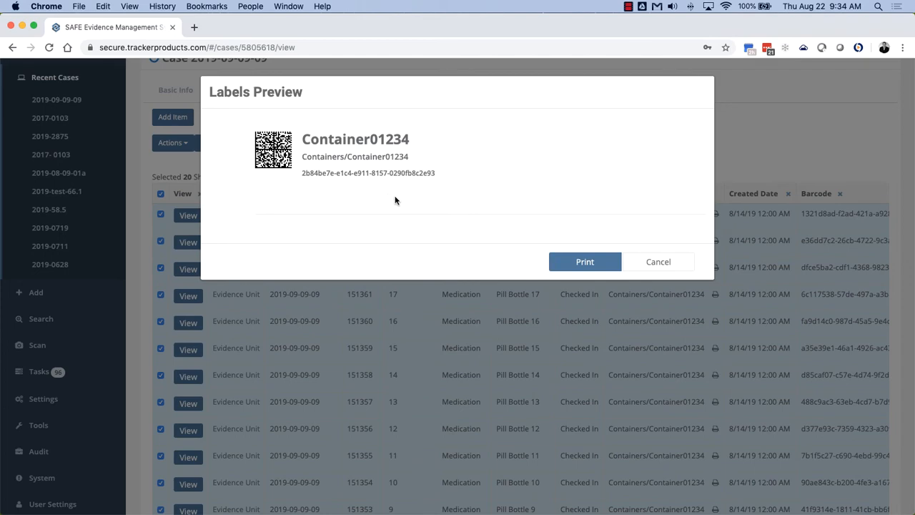
pyautogui.press('Escape')
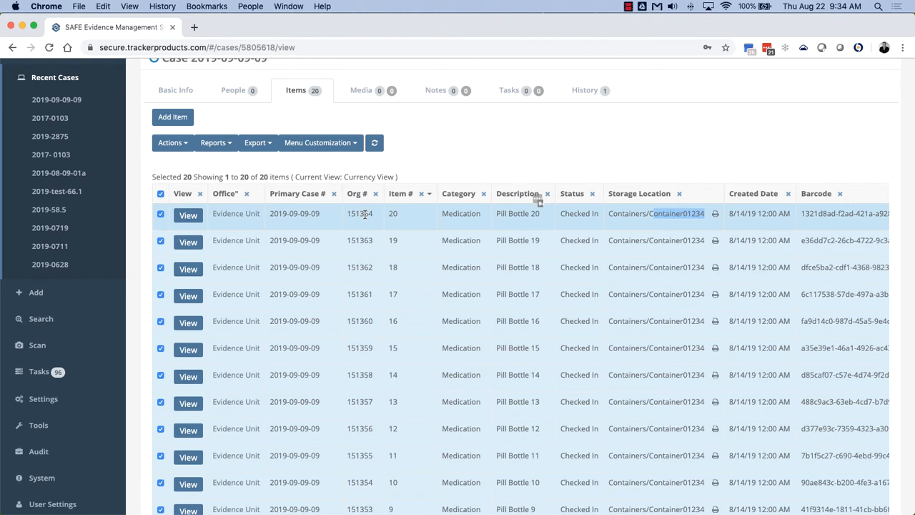
# - Deselect all items in the case's item list
pyautogui.click(160, 194)
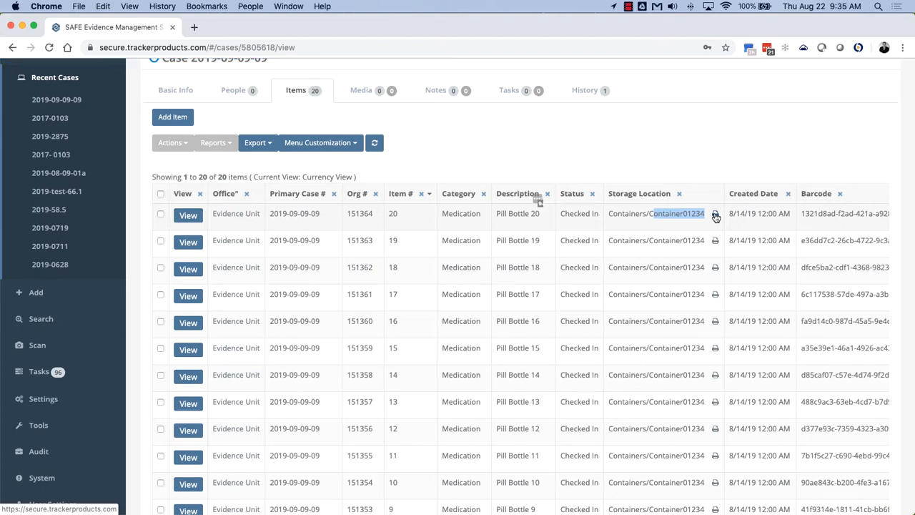
pyautogui.click(628, 7)
pyautogui.click(632, 20)
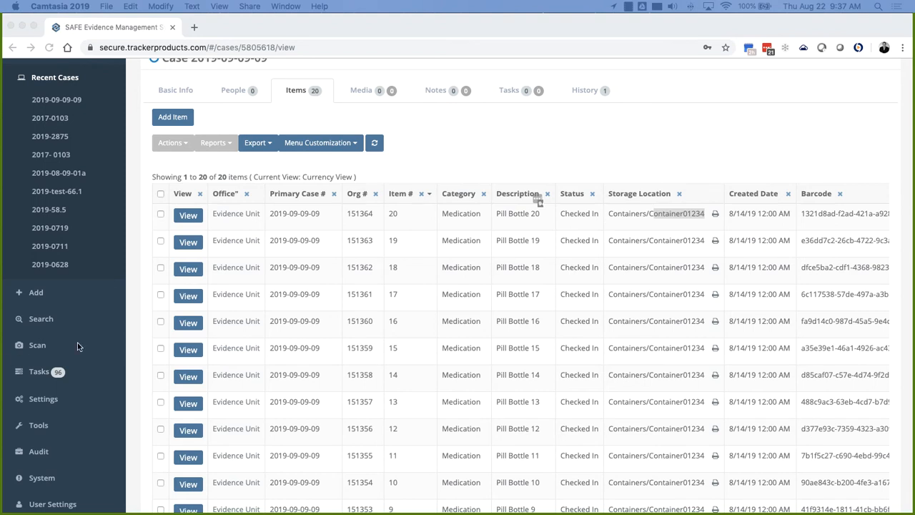
# - Open the Storage Location Move tool and set the source location to Containers/Container01234
pyautogui.click(46, 427)
pyautogui.click(46, 430)
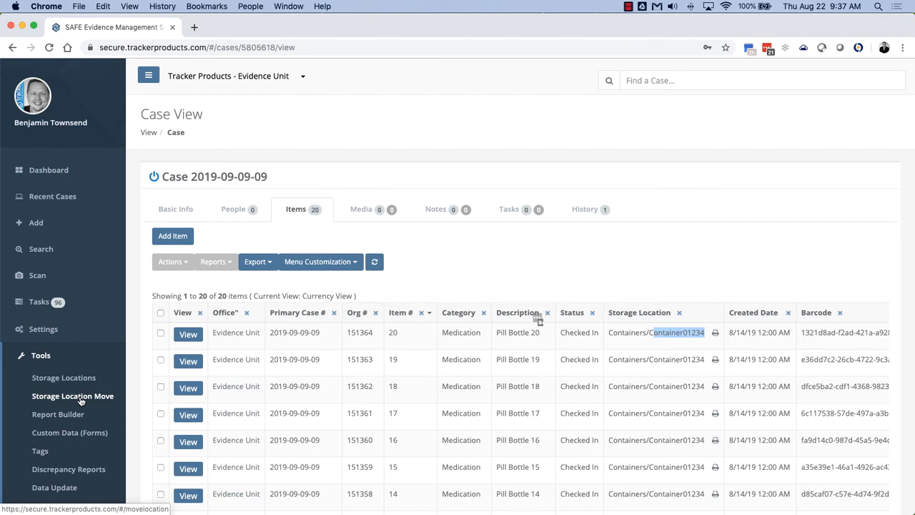
pyautogui.click(81, 401)
pyautogui.click(381, 171)
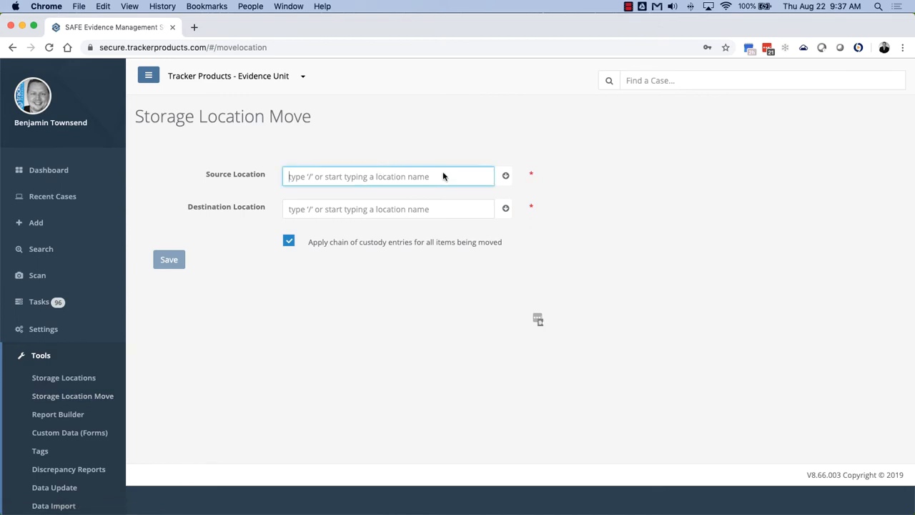
pyautogui.write('/')
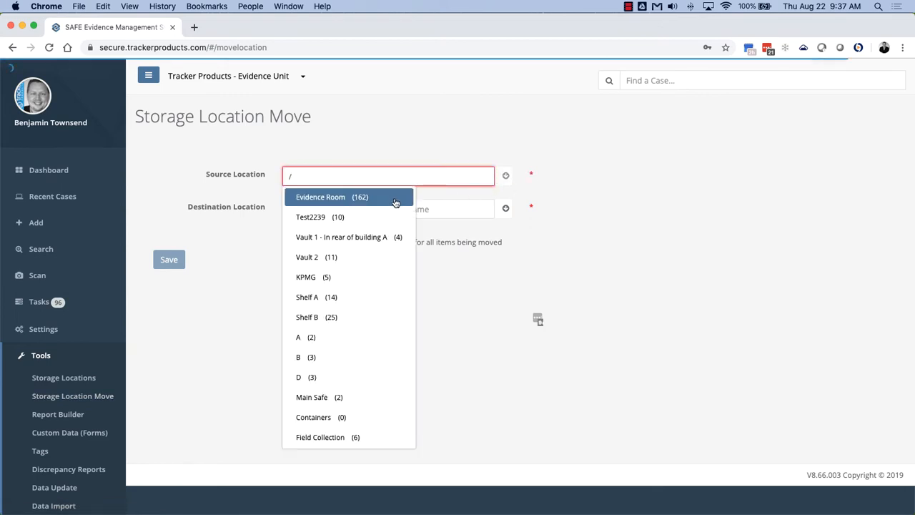
pyautogui.write('cont')
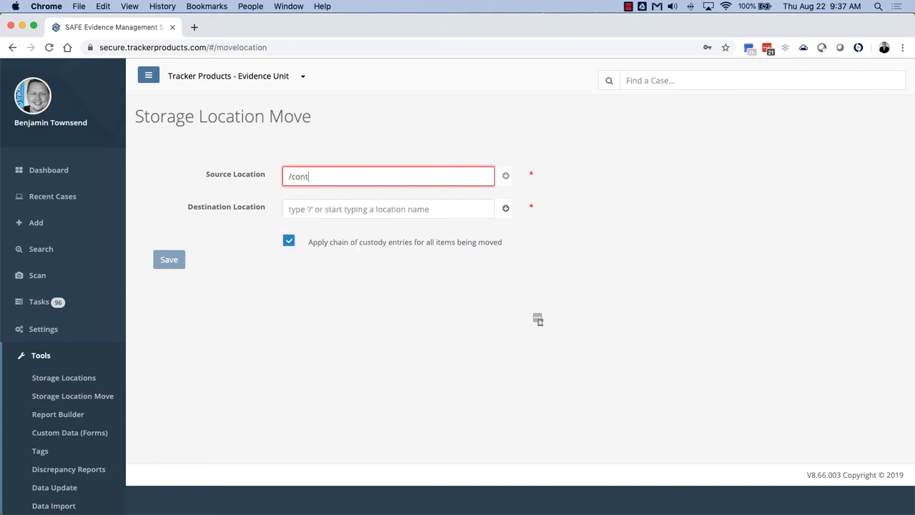
pyautogui.click(326, 198)
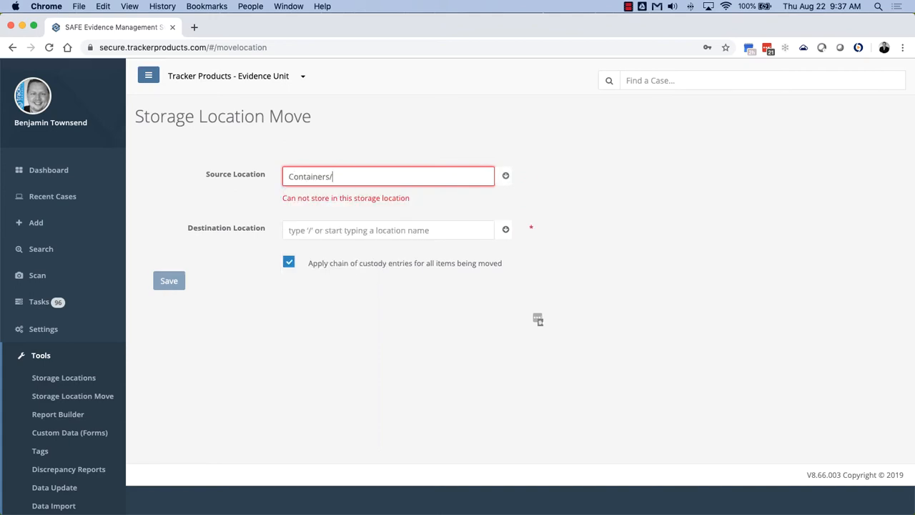
pyautogui.write('/')
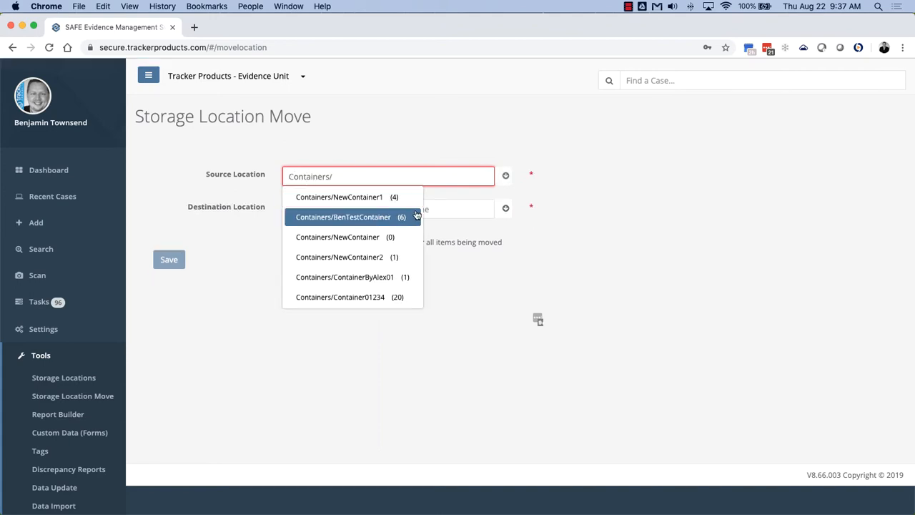
pyautogui.click(356, 296)
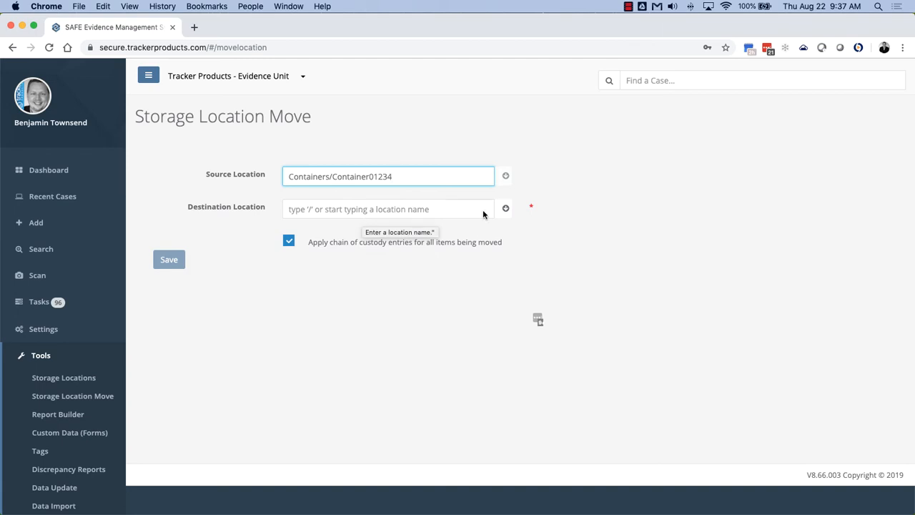
# - Set the destination location to Shelf A and review the source, destination and chain of custody option
pyautogui.click(505, 208)
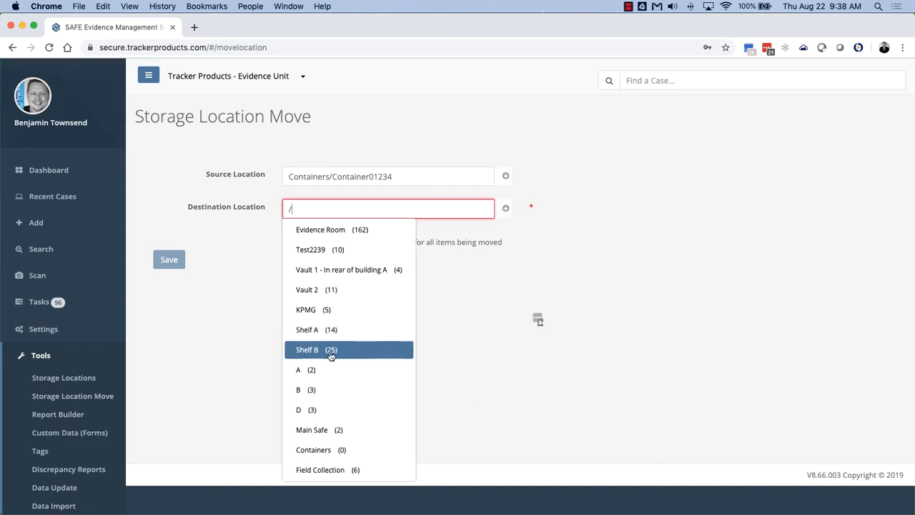
pyautogui.click(311, 333)
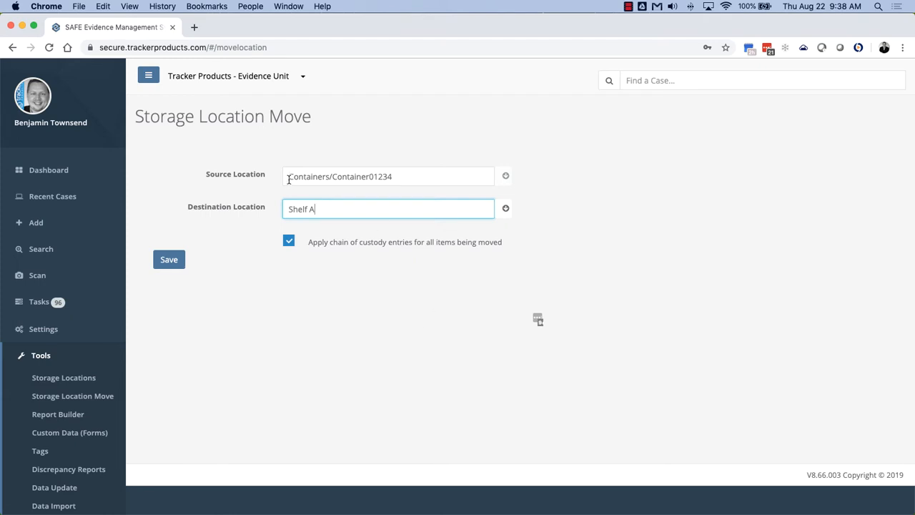
pyautogui.moveTo(288, 176); pyautogui.dragTo(395, 177)
pyautogui.click(621, 210)
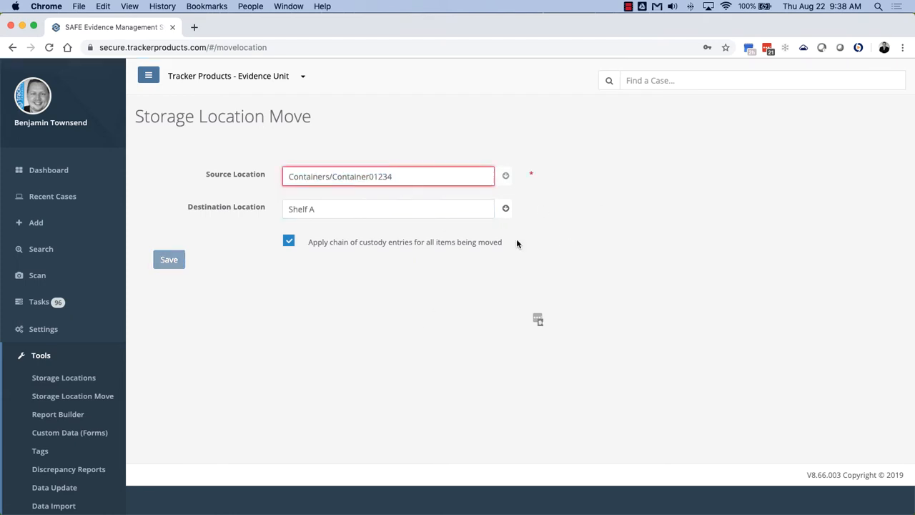
pyautogui.moveTo(328, 208); pyautogui.dragTo(277, 212)
pyautogui.click(282, 305)
pyautogui.moveTo(310, 243); pyautogui.dragTo(510, 242)
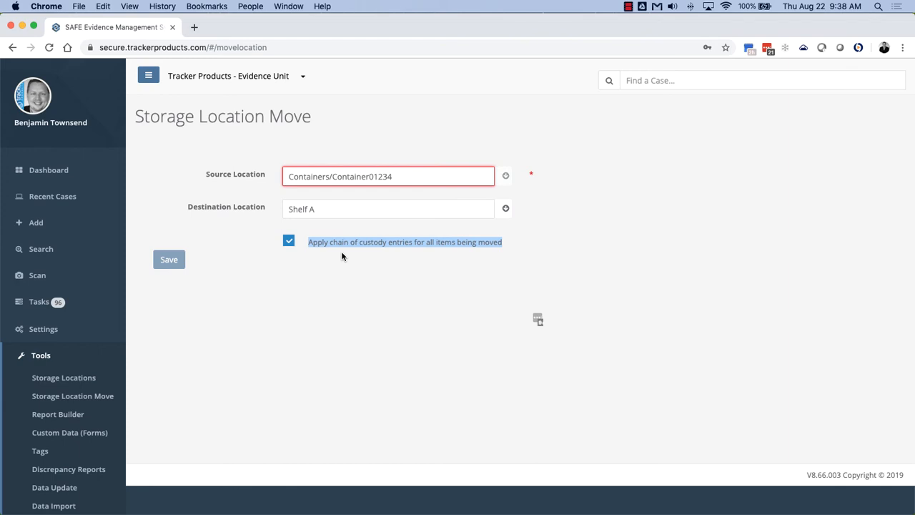
pyautogui.click(294, 273)
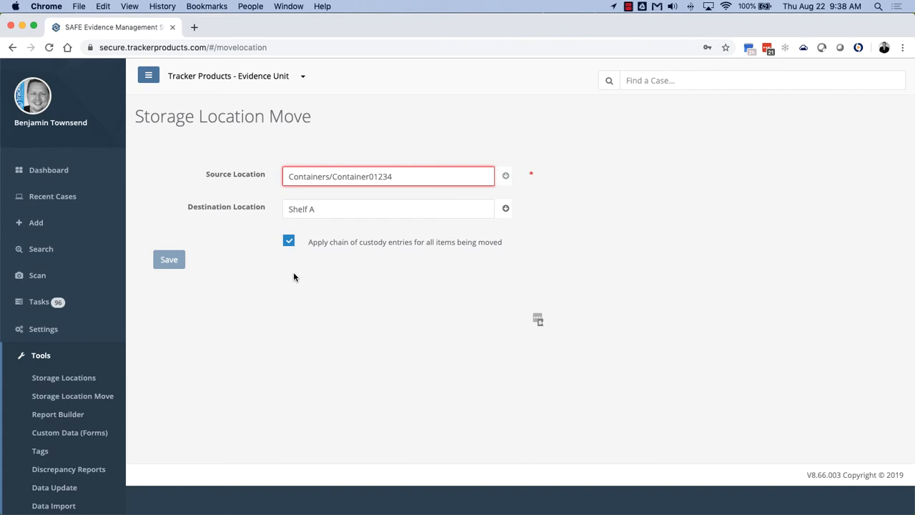
# - Reselect Containers/Container01234 as the source location and save the move to Shelf A
pyautogui.click(435, 176)
pyautogui.click(433, 177)
pyautogui.click(415, 177)
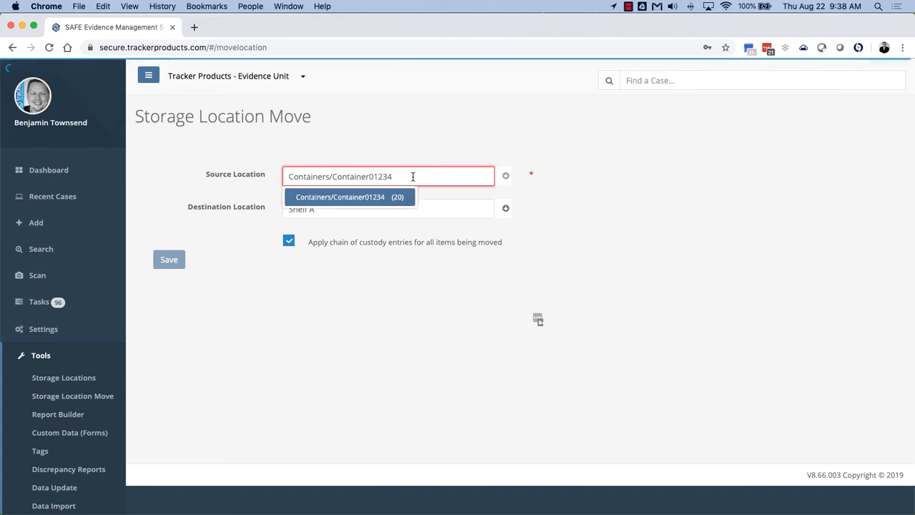
pyautogui.click(373, 201)
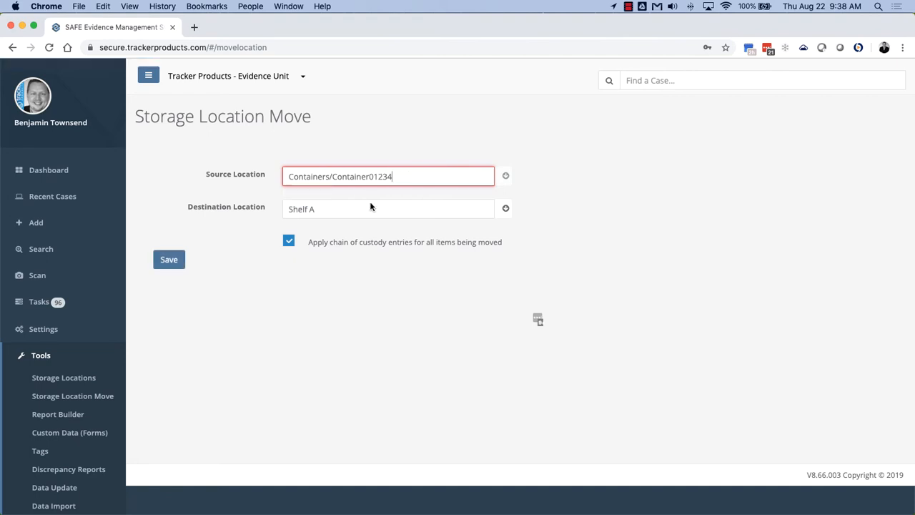
pyautogui.click(168, 261)
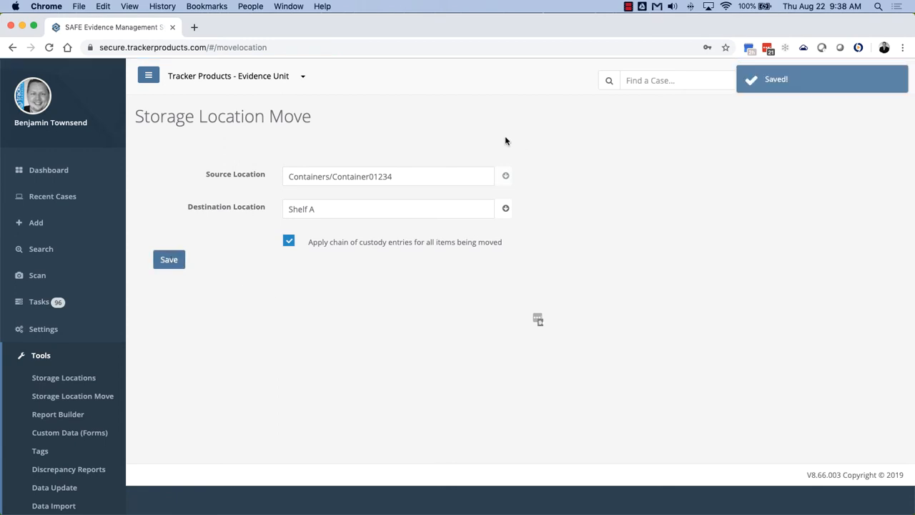
# - Check the Containers and Shelf A branches of the storage locations list for Container01234
pyautogui.click(62, 379)
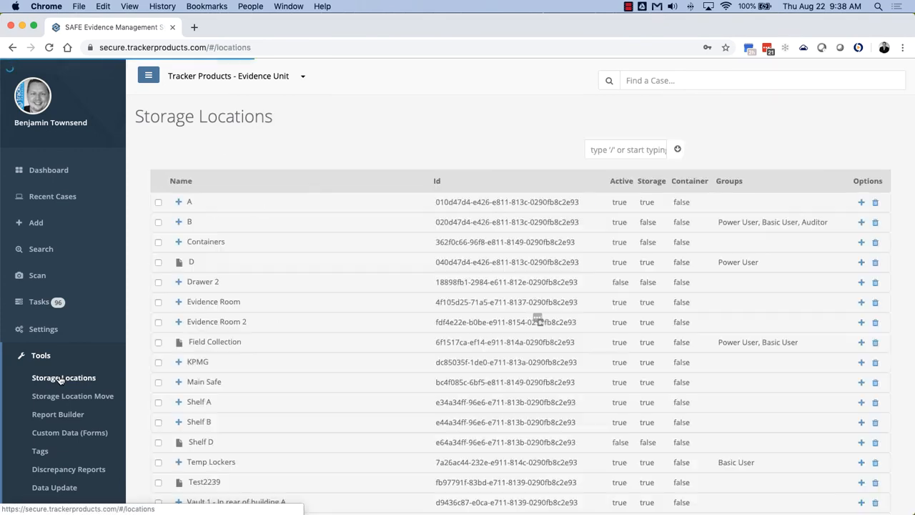
pyautogui.click(178, 242)
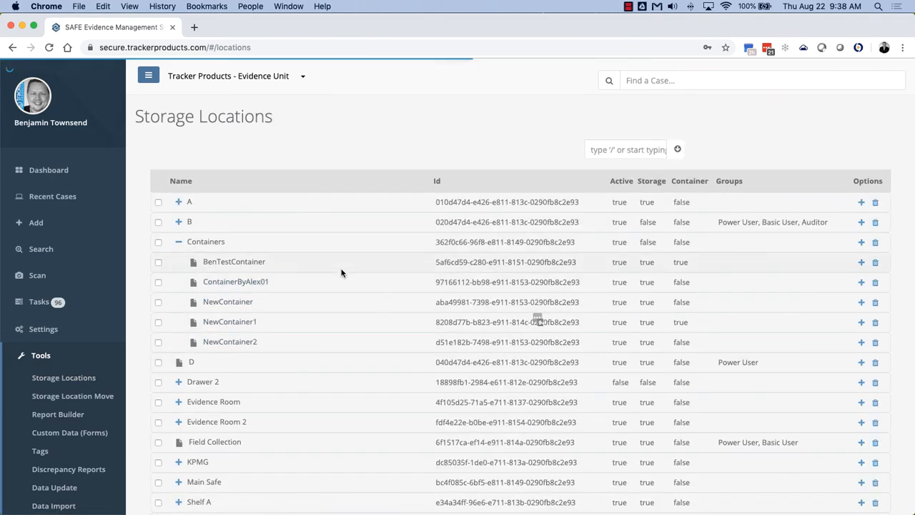
pyautogui.click(178, 242)
pyautogui.scroll(-2, 234, 315)
pyautogui.click(178, 356)
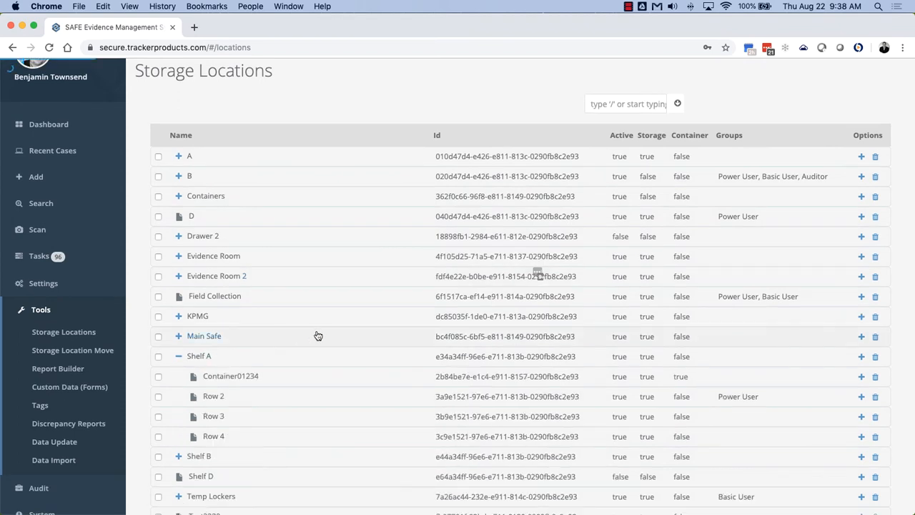
pyautogui.scroll(-2, 316, 331)
pyautogui.doubleClick(276, 324)
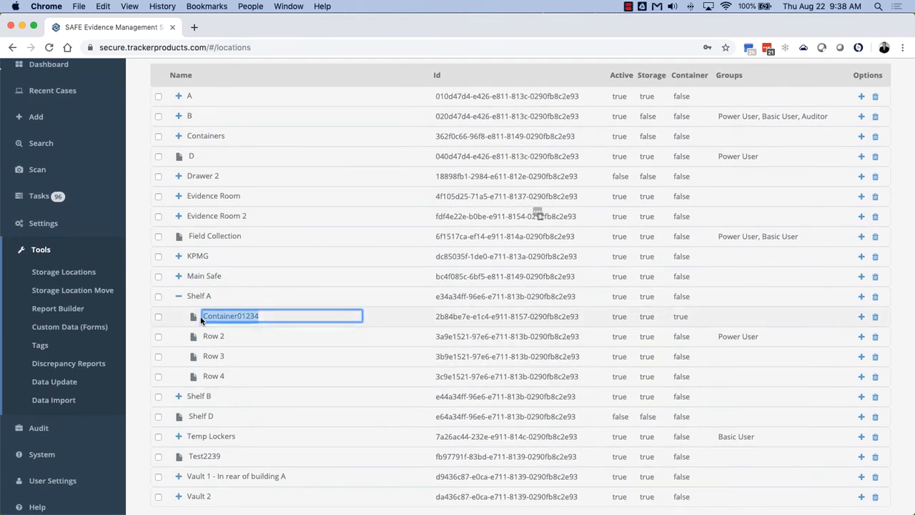
pyautogui.click(178, 296)
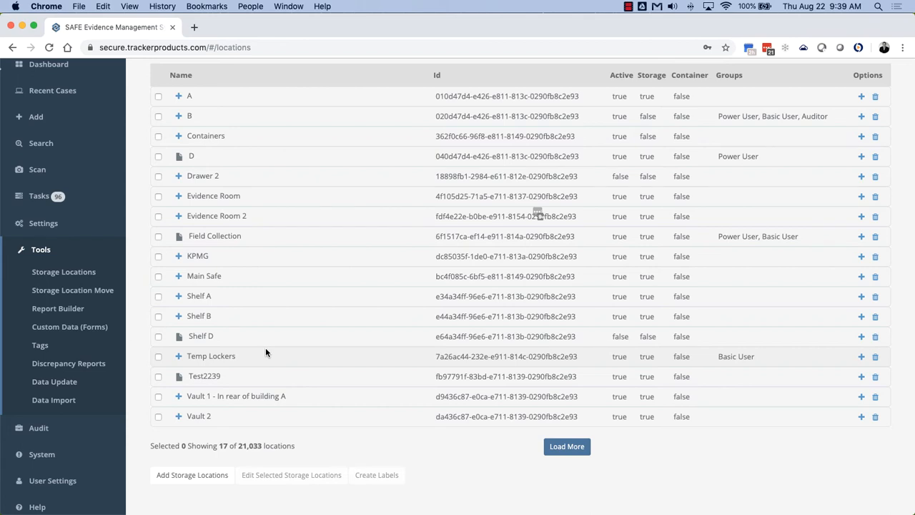
pyautogui.click(629, 8)
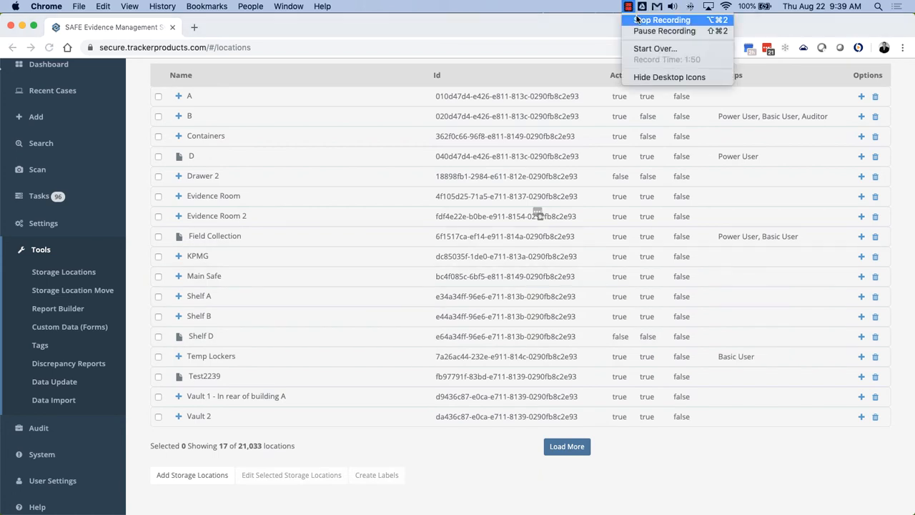
pyautogui.click(637, 19)
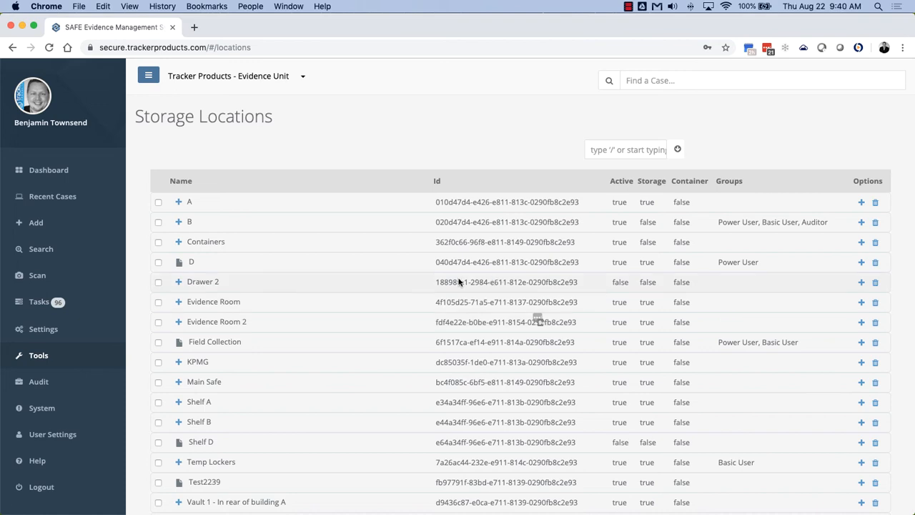
# - Open the item scan page, clear the existing scan list and set scanning to Location Barcode
pyautogui.click(44, 277)
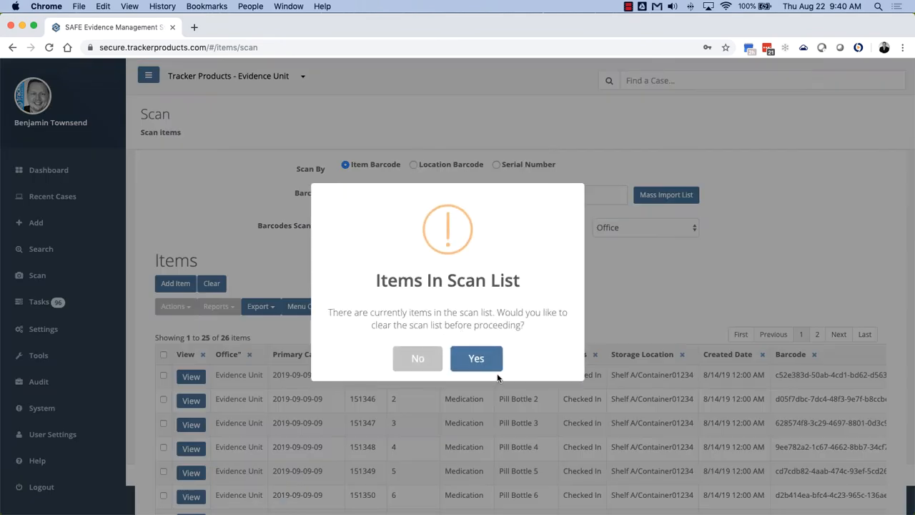
pyautogui.click(495, 367)
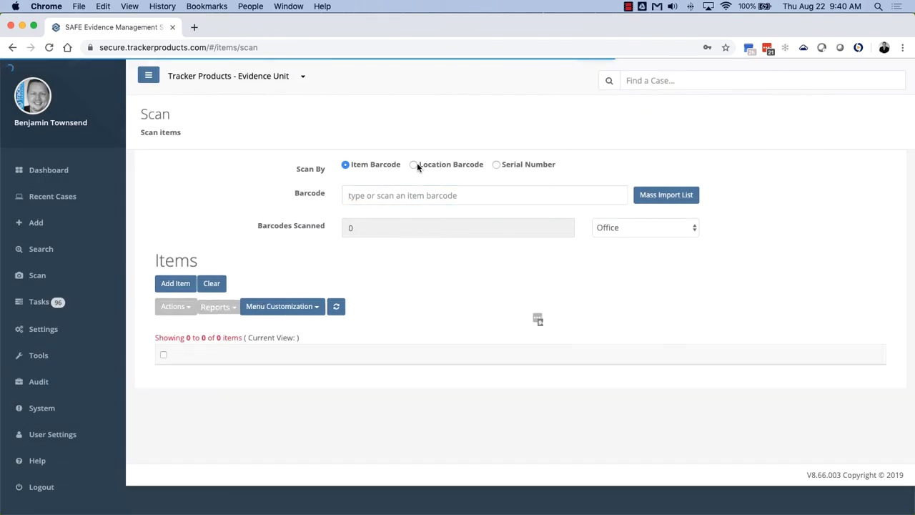
pyautogui.click(419, 164)
pyautogui.moveTo(417, 164); pyautogui.dragTo(483, 175)
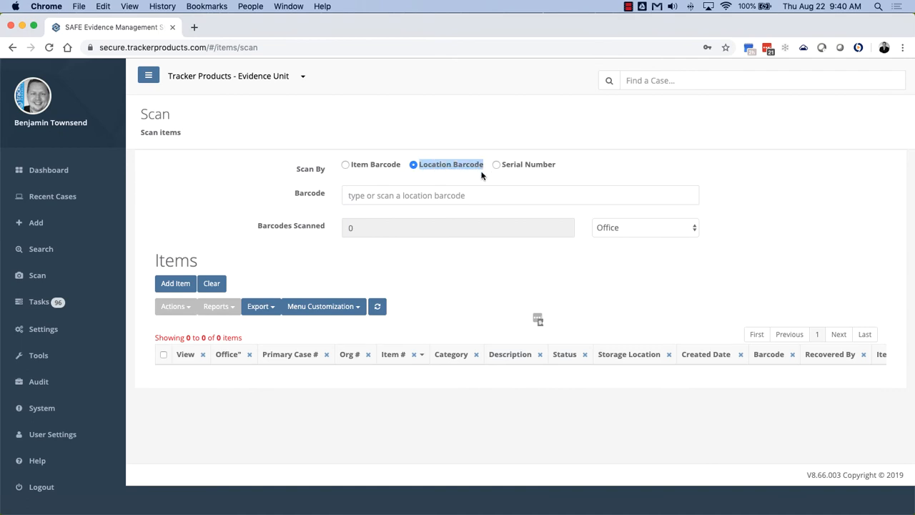
pyautogui.click(422, 196)
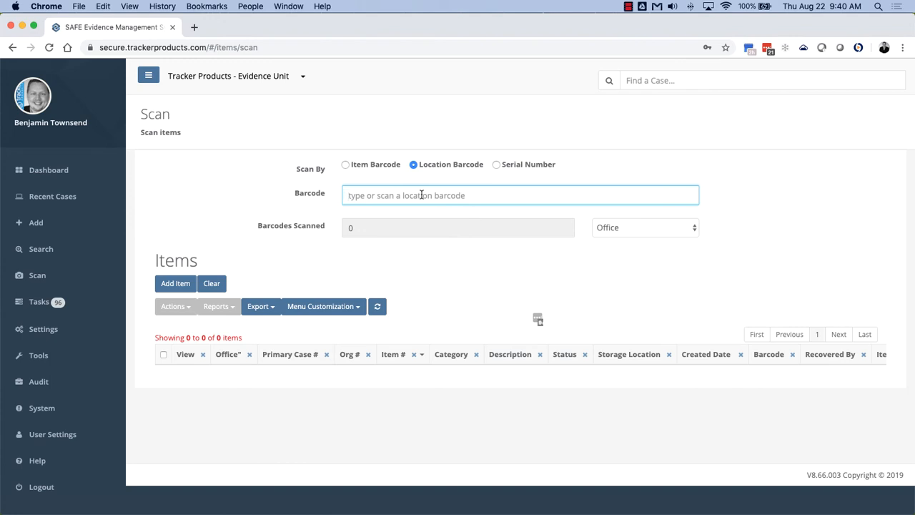
pyautogui.write('2b84be7e-e1c4-e911-8157-0290fb8c2e93')
pyautogui.press('Return')
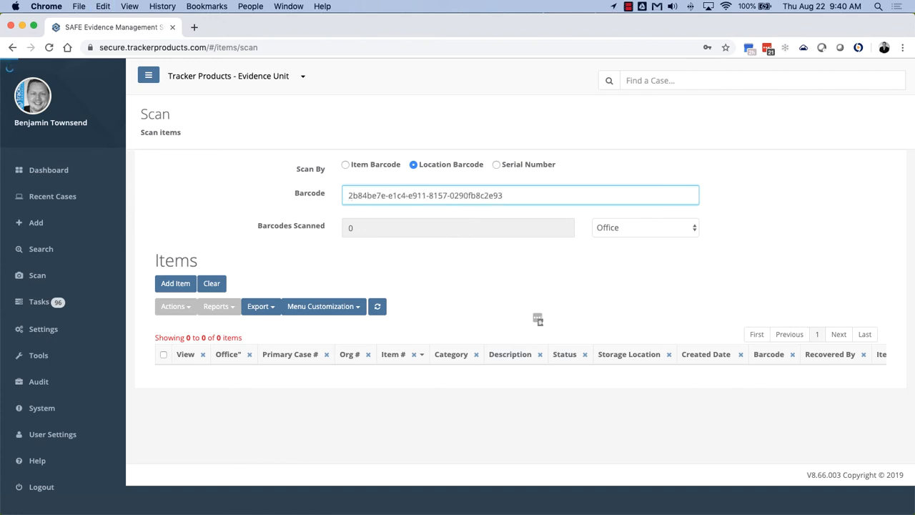
pyautogui.scroll(-3, 462, 297)
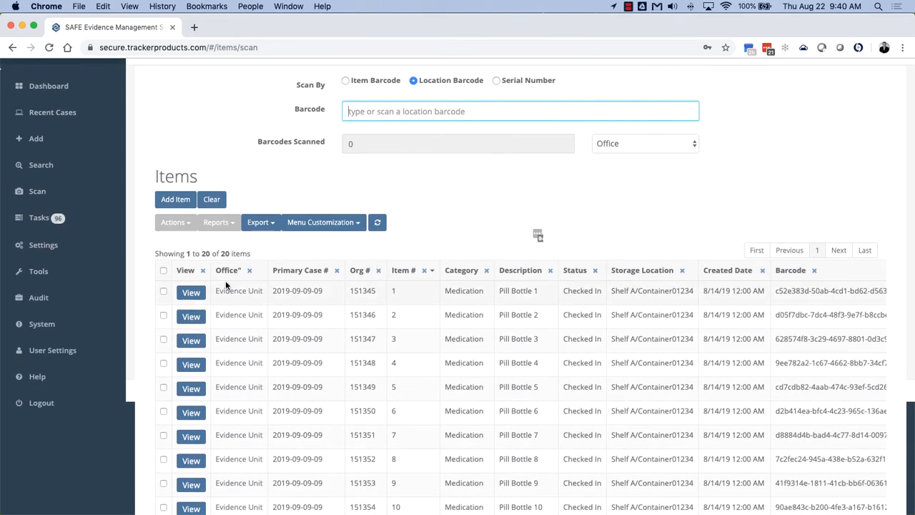
pyautogui.scroll(-5, 259, 293)
pyautogui.scroll(-3, 261, 295)
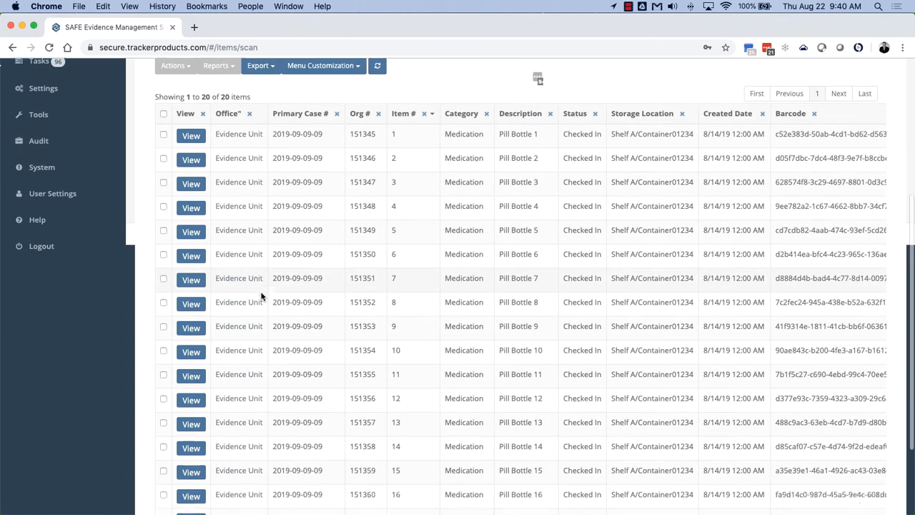
pyautogui.scroll(8, 261, 295)
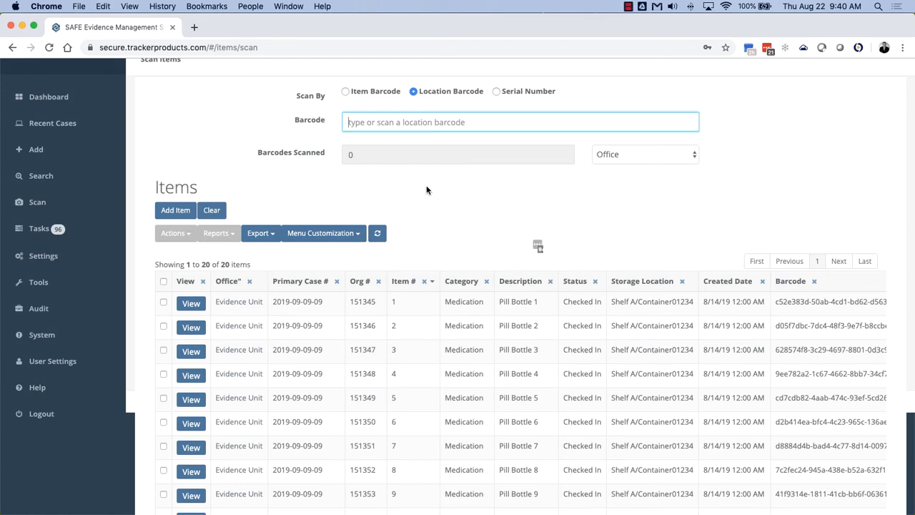
pyautogui.scroll(-2, 426, 189)
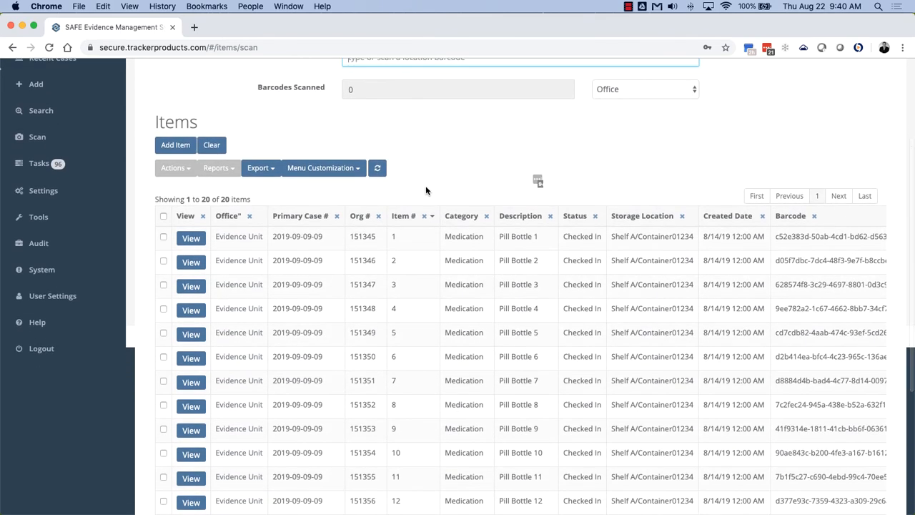
pyautogui.scroll(-1, 426, 189)
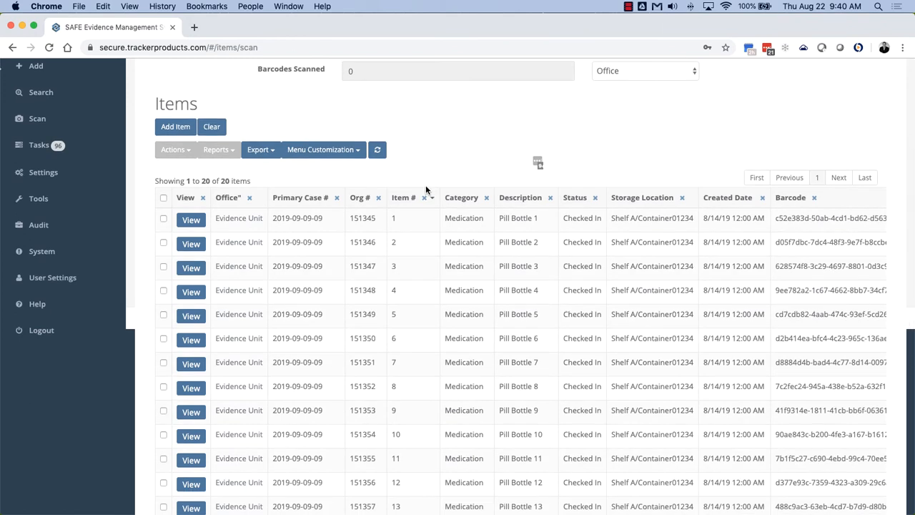
# - Select all scanned items and view the available actions without applying any
pyautogui.click(163, 198)
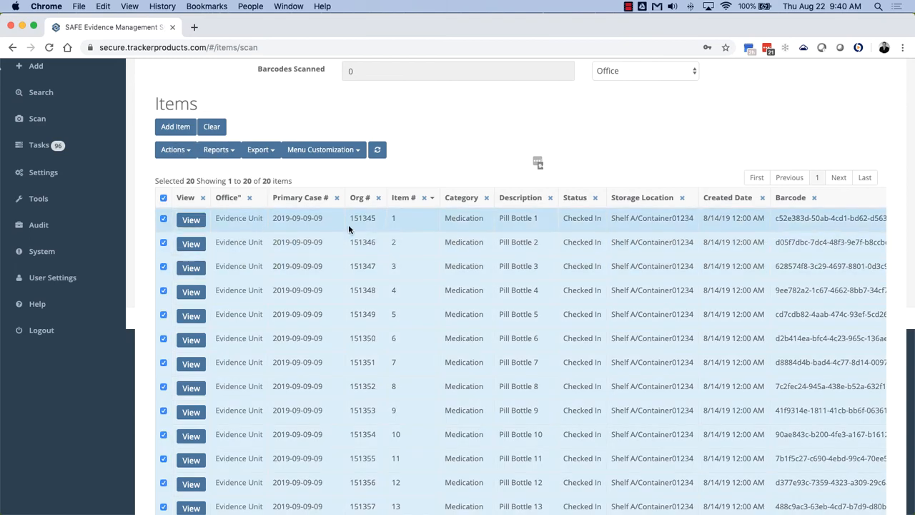
pyautogui.click(173, 149)
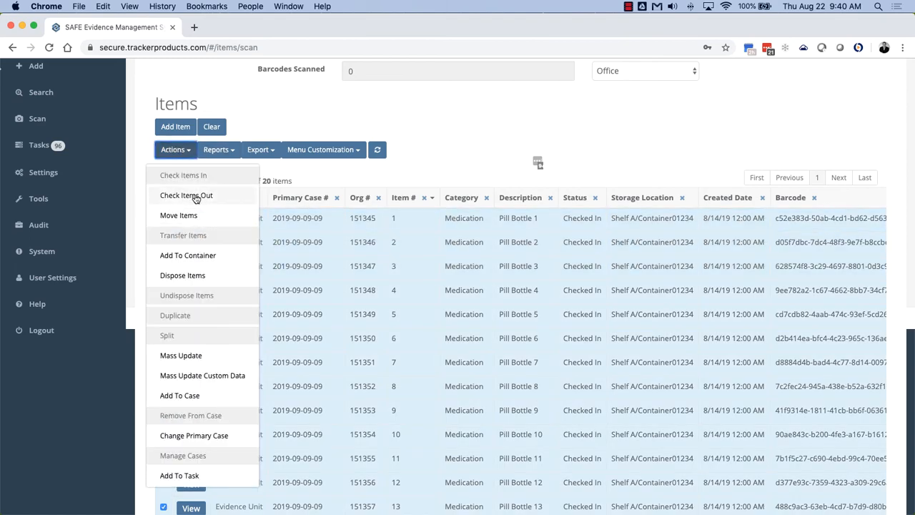
pyautogui.click(520, 139)
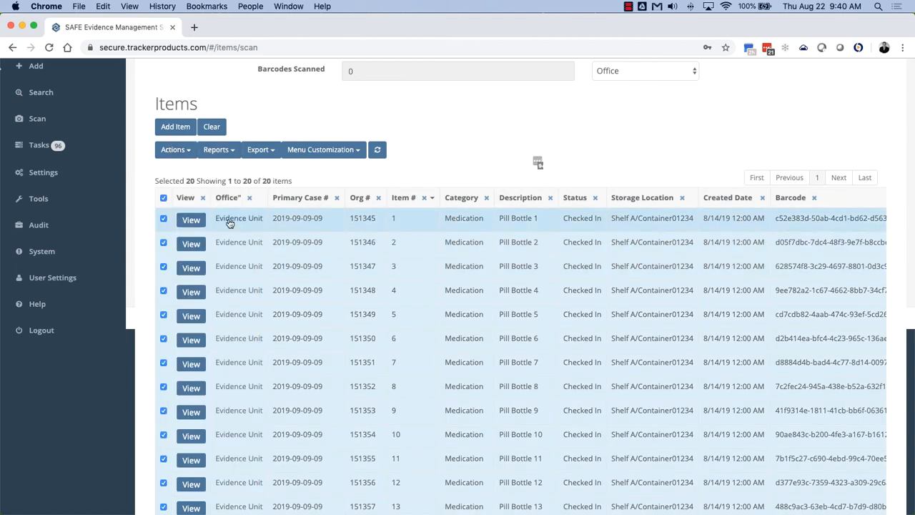
# - Reselect all scanned items and view the Check Out Items form and the available actions without applying any
pyautogui.click(164, 198)
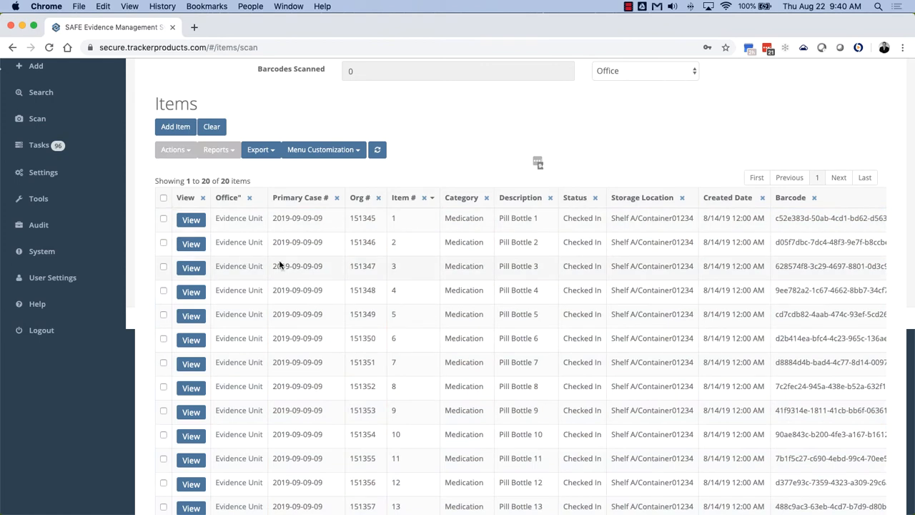
pyautogui.click(164, 199)
pyautogui.click(175, 150)
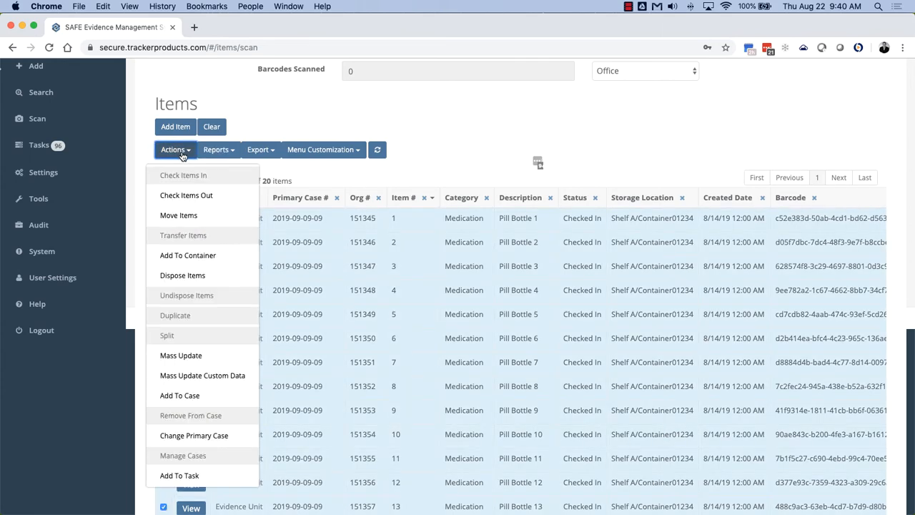
pyautogui.click(185, 197)
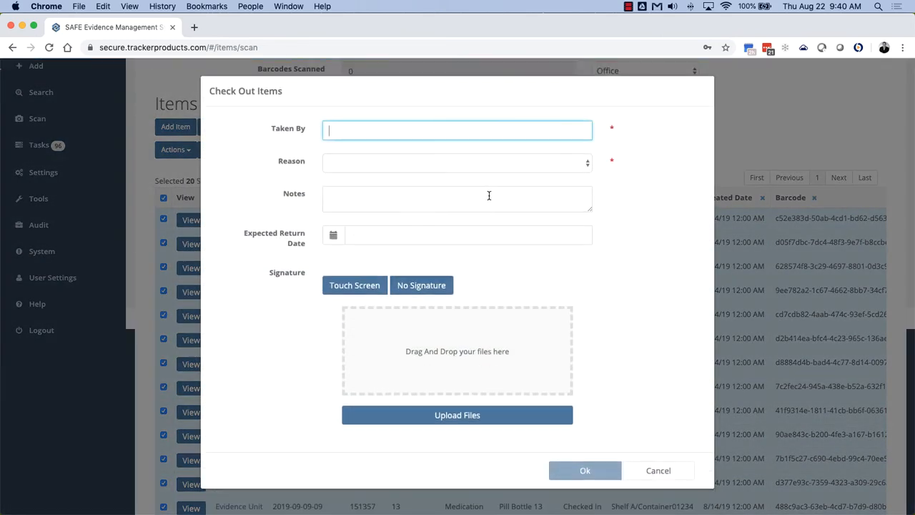
pyautogui.press('Escape')
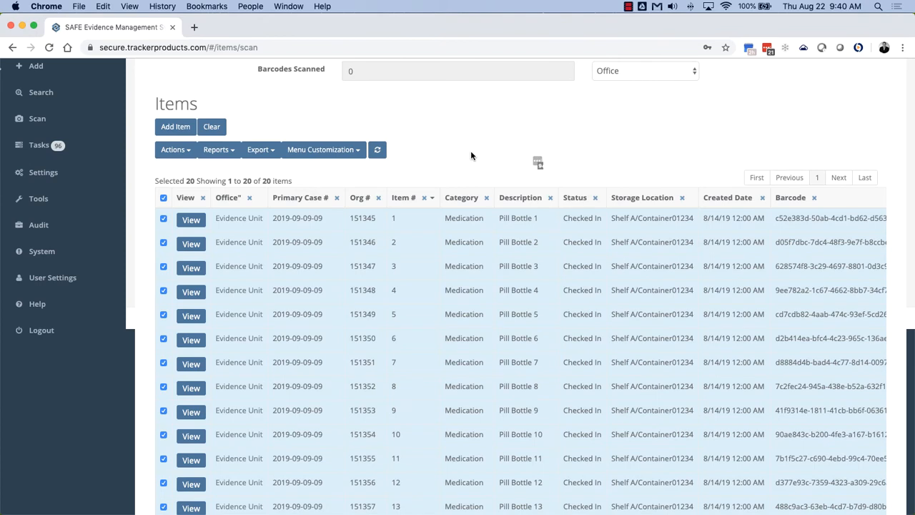
pyautogui.click(175, 150)
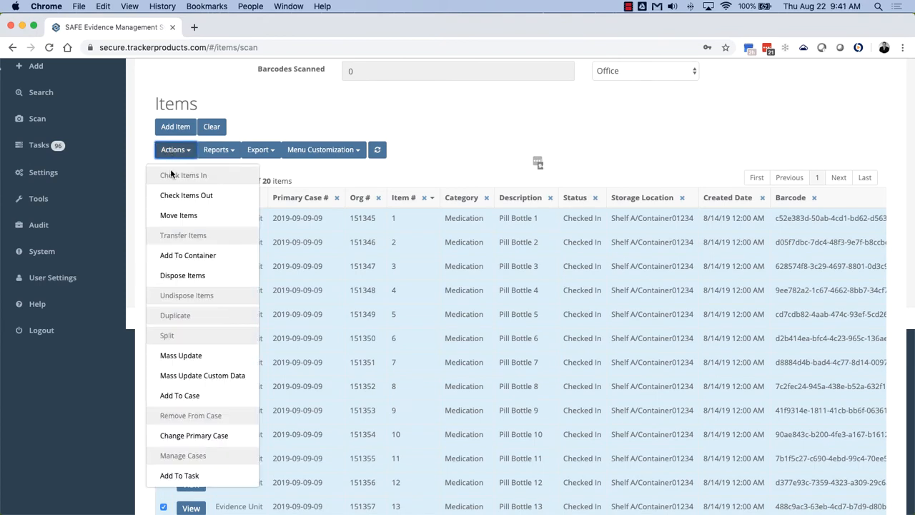
pyautogui.click(492, 158)
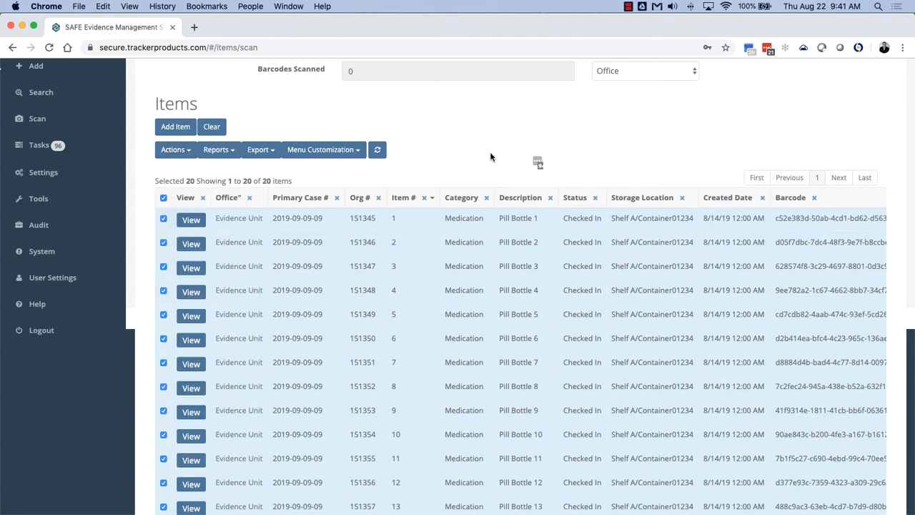
pyautogui.click(627, 7)
pyautogui.click(657, 17)
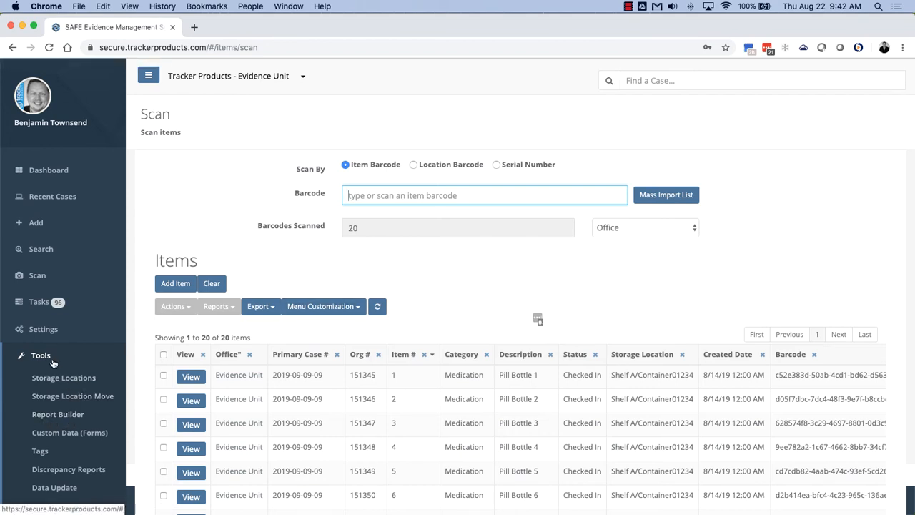
# - In the storage locations list, expand Shelf A and copy the IDs of Container01234 and Shelf A
pyautogui.click(60, 383)
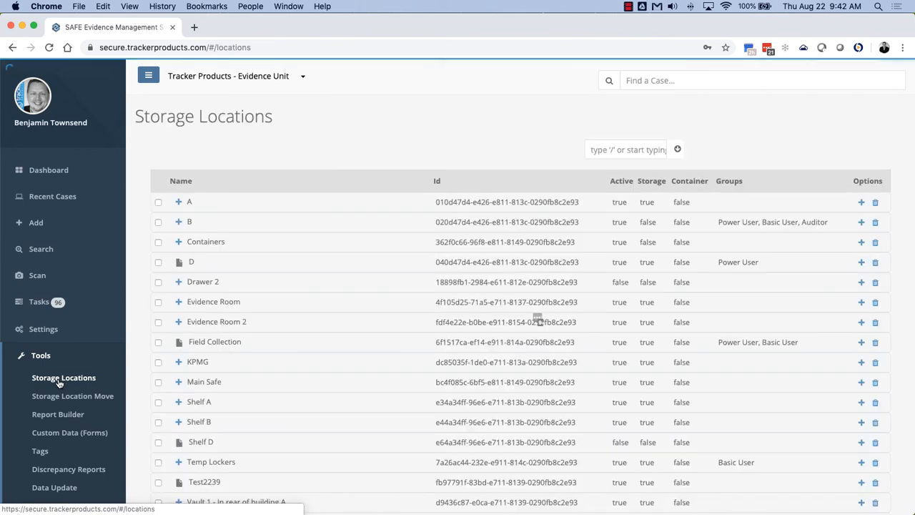
pyautogui.scroll(-2, 277, 309)
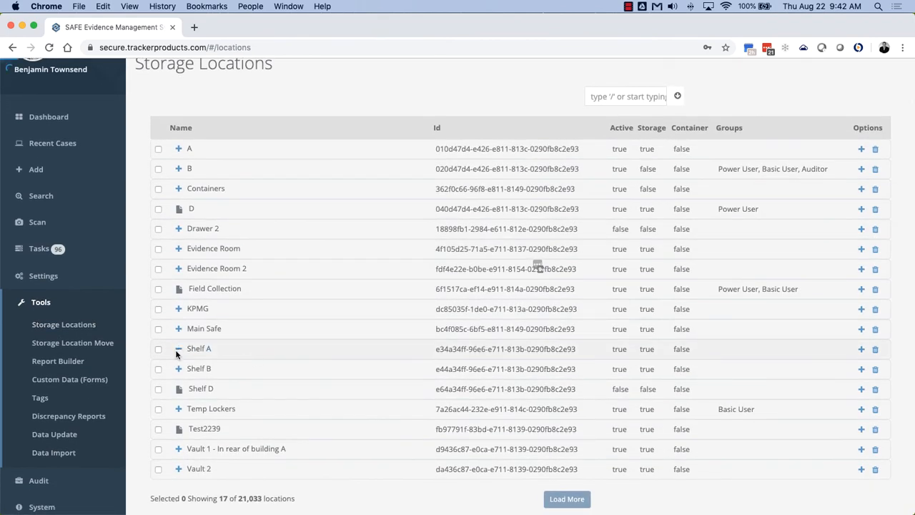
pyautogui.click(179, 350)
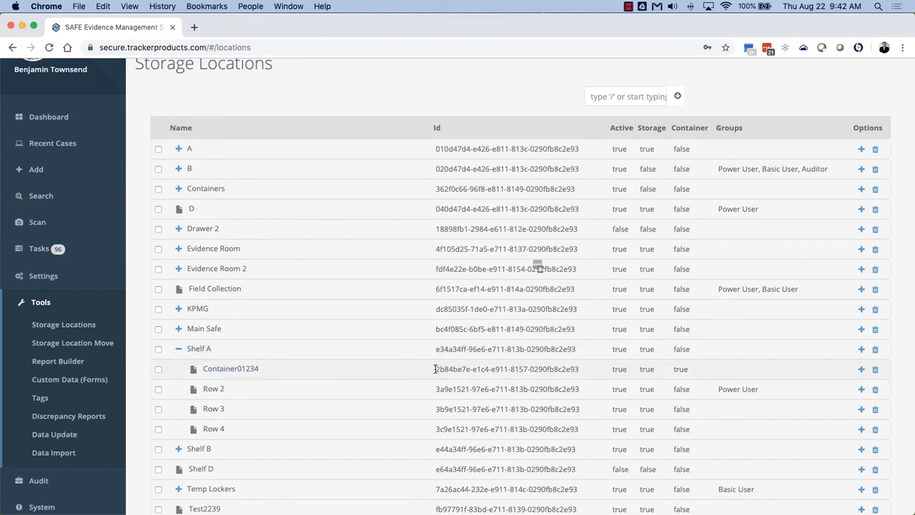
pyautogui.moveTo(435, 369); pyautogui.dragTo(596, 378)
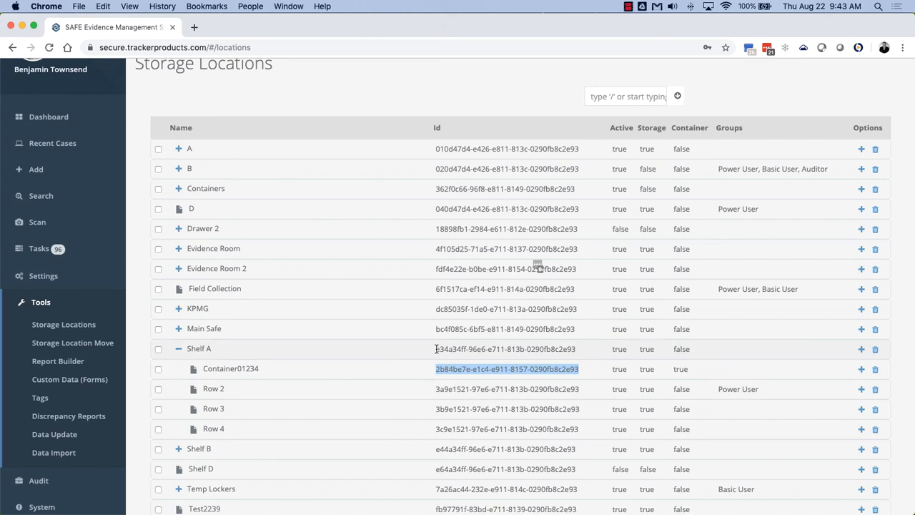
pyautogui.moveTo(436, 349); pyautogui.dragTo(581, 350)
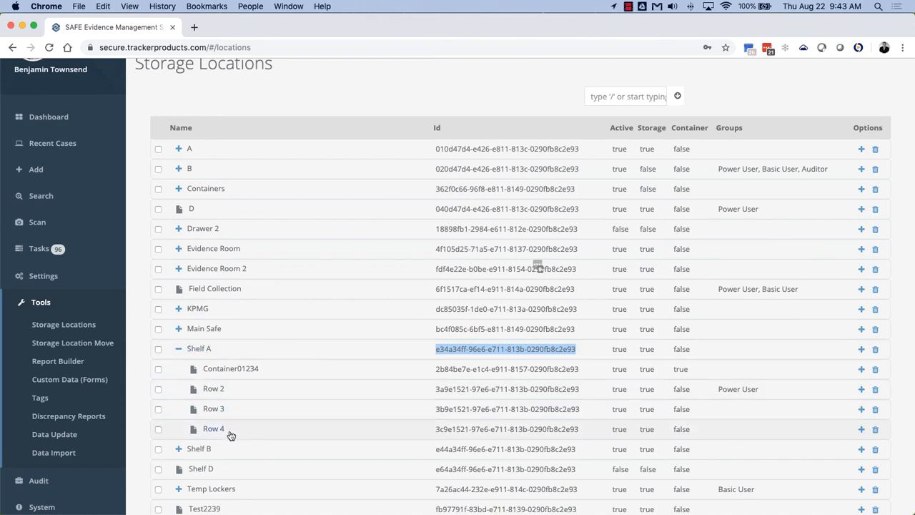
# - Start a new discrepancy report named Test Container for the Shelf A location barcode e34a34ff-96e6-e711-813b-0290fb8c2e93
pyautogui.click(63, 416)
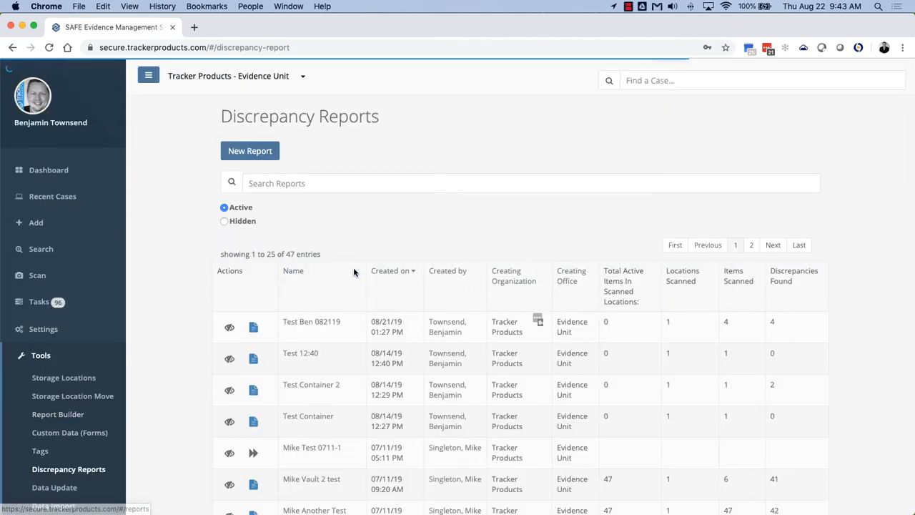
pyautogui.click(249, 152)
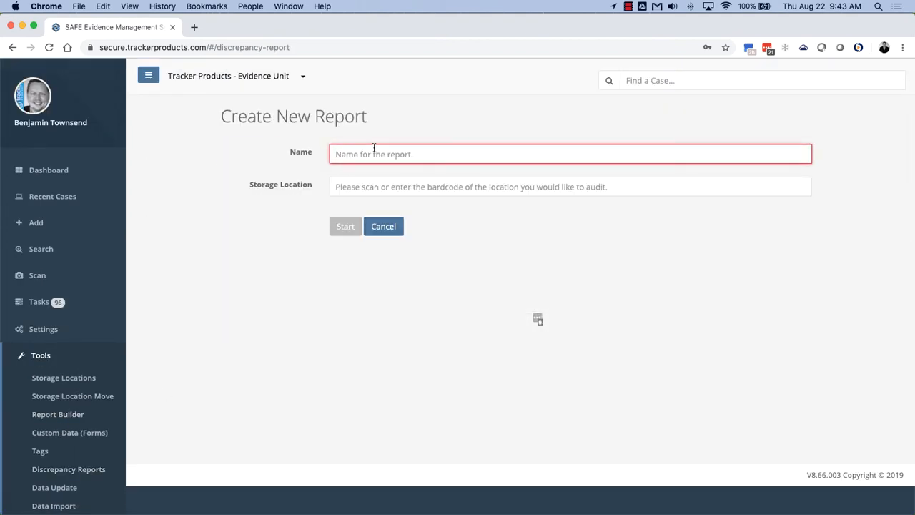
pyautogui.write('Test Container')
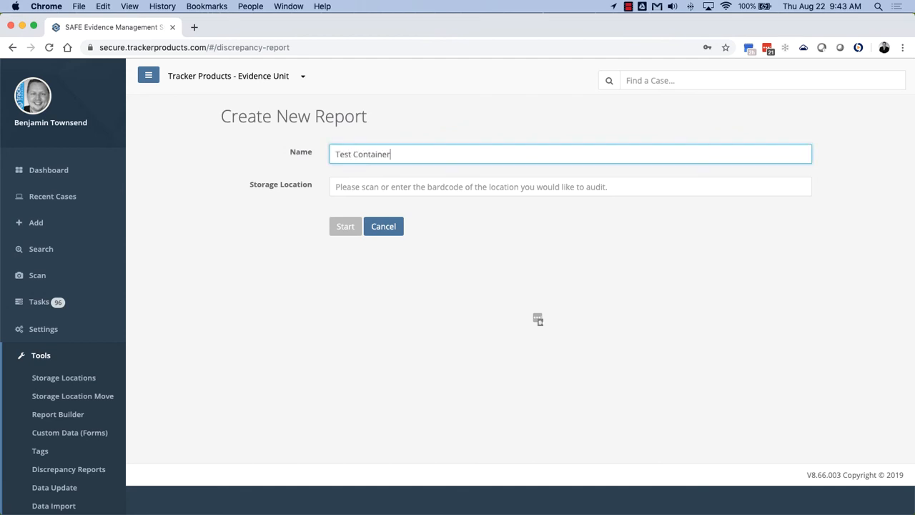
pyautogui.press('Tab')
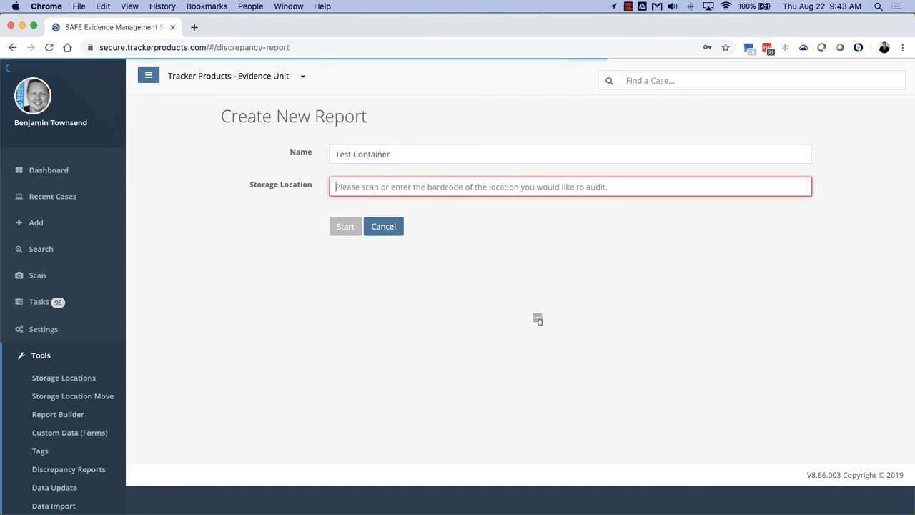
pyautogui.press('super+Tab')
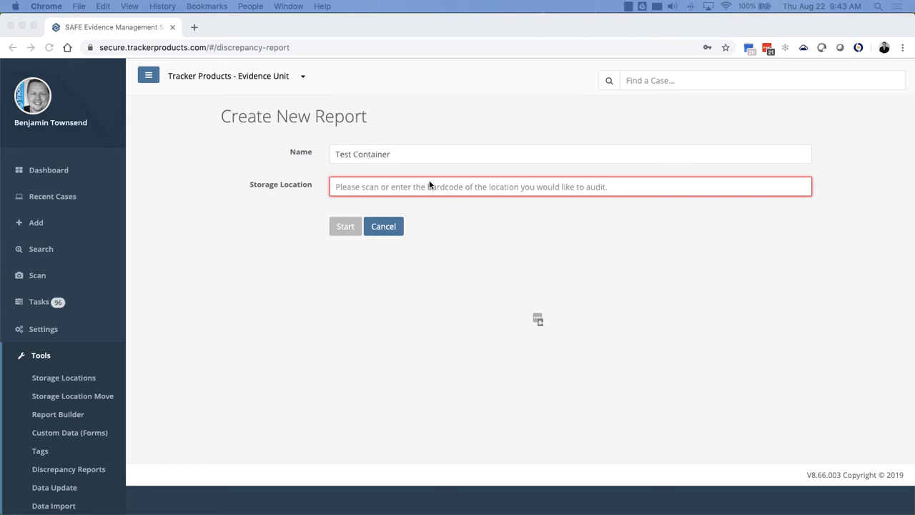
pyautogui.click(386, 206)
pyautogui.write('e34a34ff-96e0e711-813b-0290fb8c2e93')
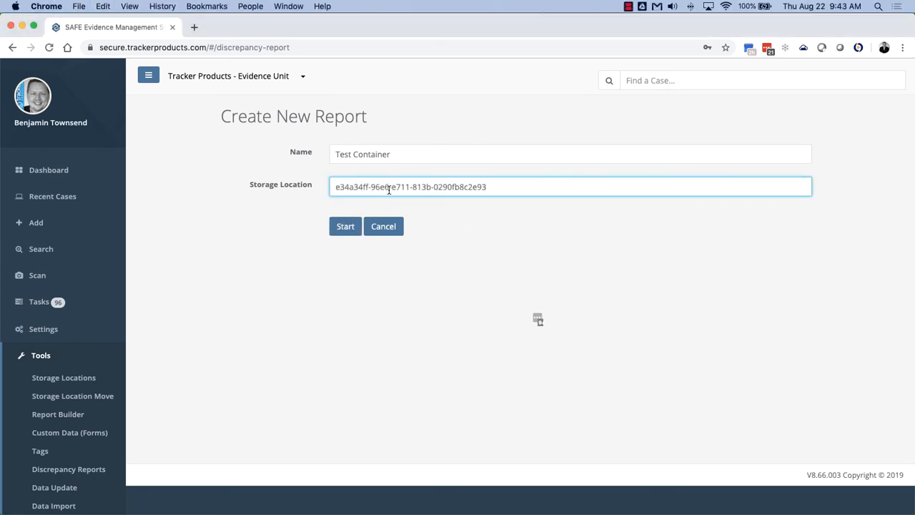
pyautogui.click(339, 226)
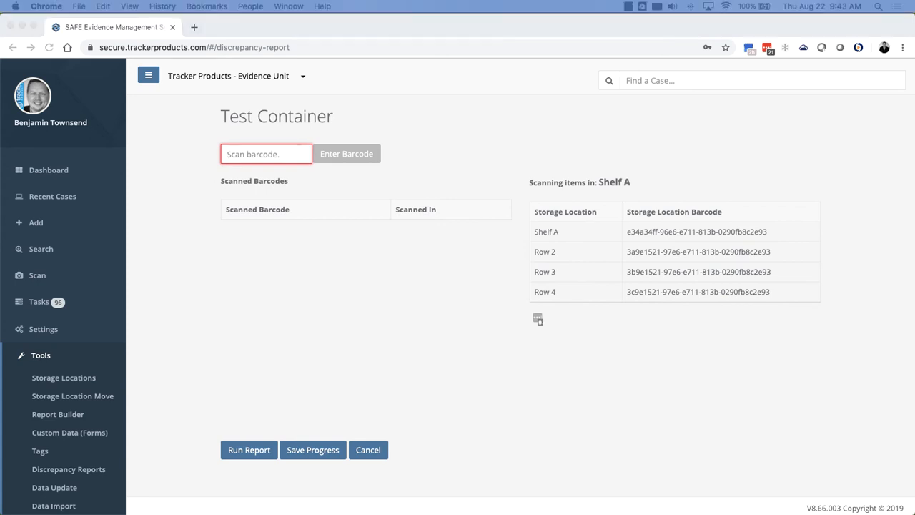
pyautogui.click(254, 155)
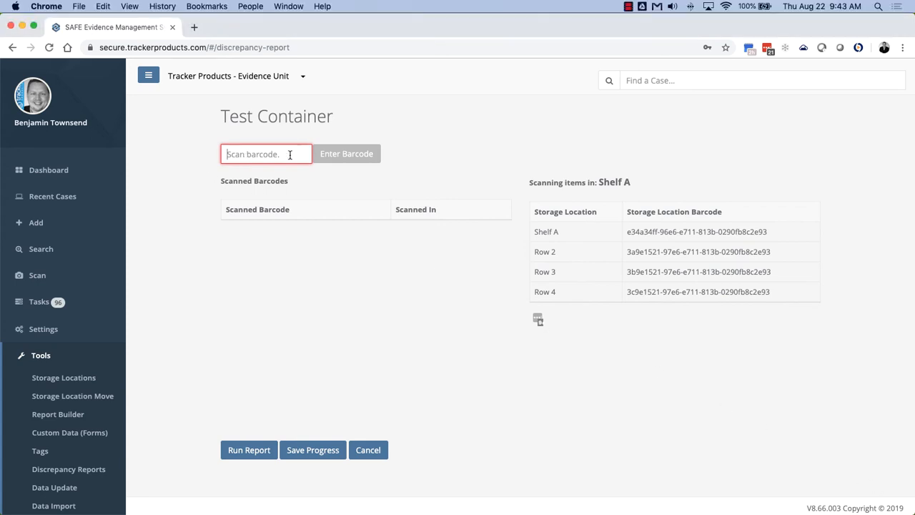
pyautogui.press('super+v')
pyautogui.press('Return')
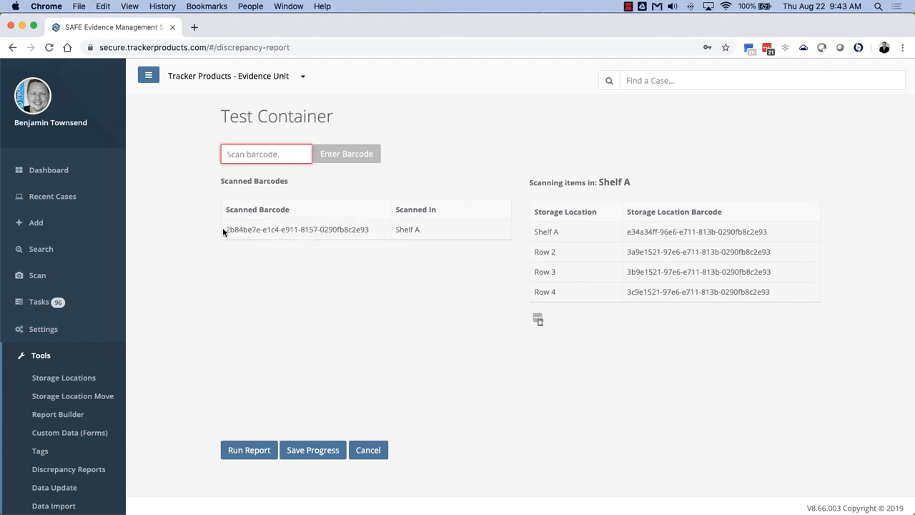
pyautogui.moveTo(222, 229); pyautogui.dragTo(374, 227)
pyautogui.click(379, 295)
pyautogui.click(249, 451)
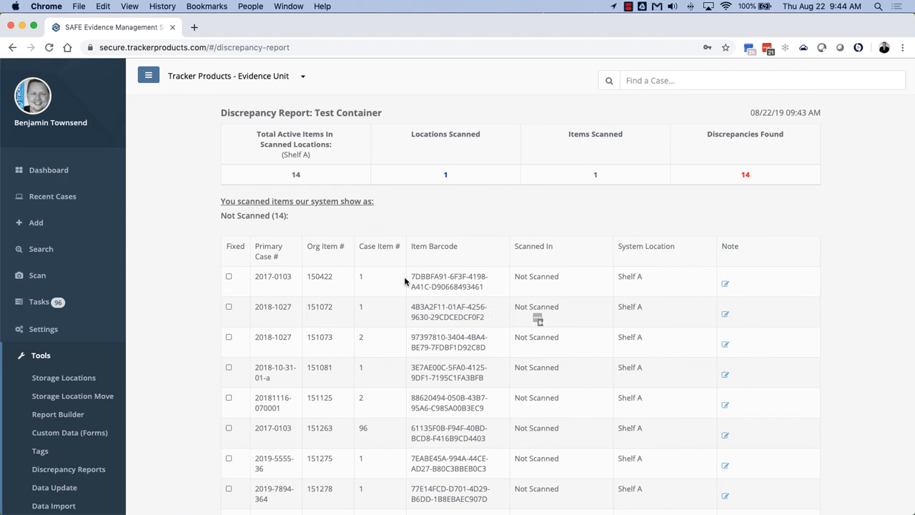
# - Review the discrepancy report's Not Scanned list for Shelf A, checking whether the container's items appear in it
pyautogui.moveTo(221, 216); pyautogui.dragTo(305, 217)
pyautogui.click(305, 217)
pyautogui.scroll(-2, 365, 269)
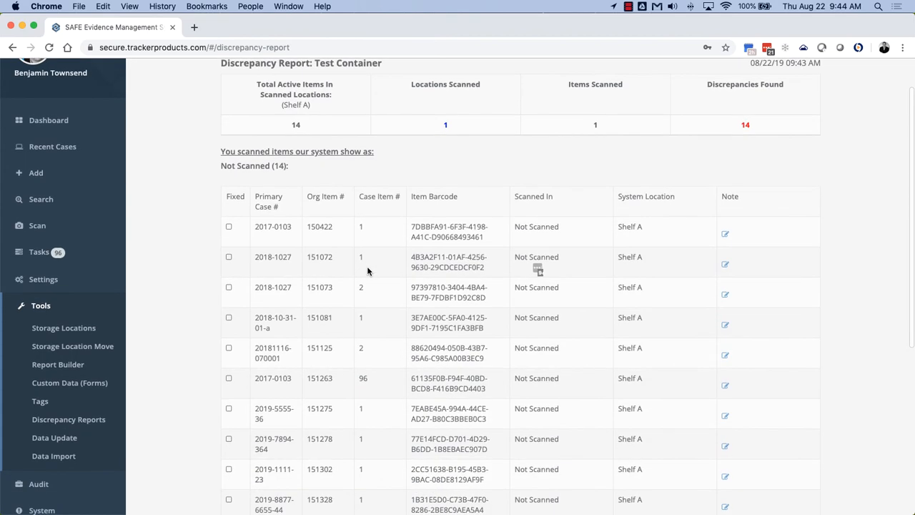
pyautogui.scroll(-8, 410, 263)
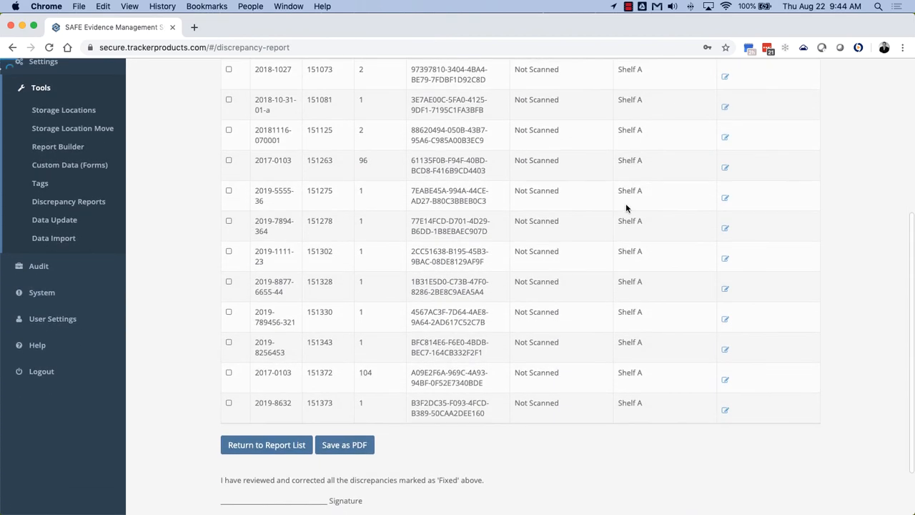
pyautogui.scroll(5, 625, 203)
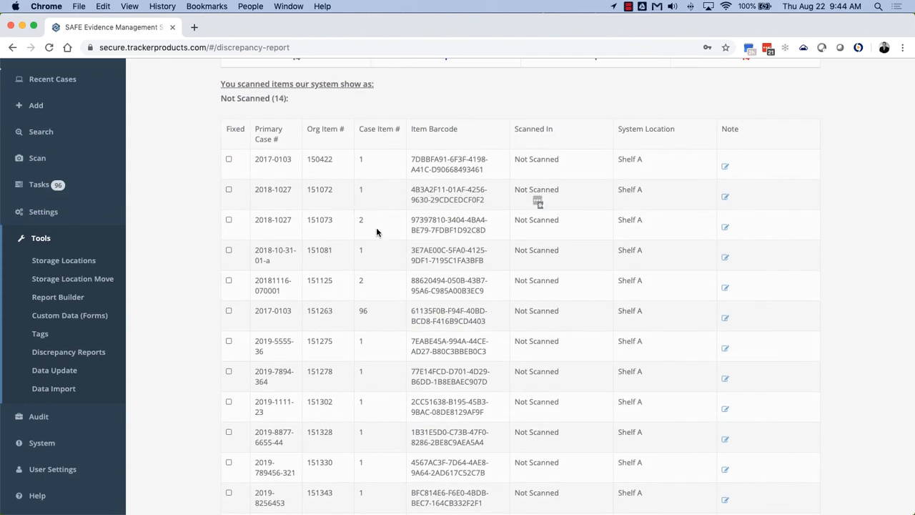
pyautogui.scroll(-8, 398, 230)
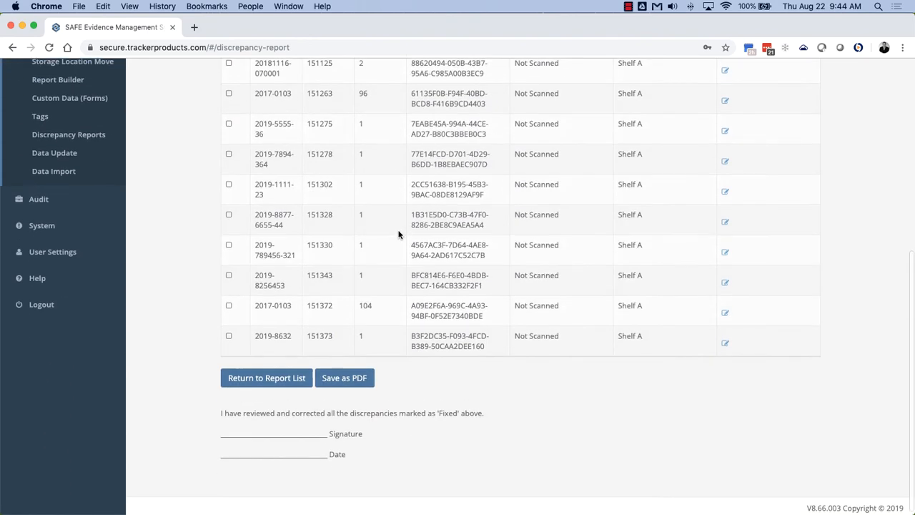
pyautogui.scroll(9, 397, 233)
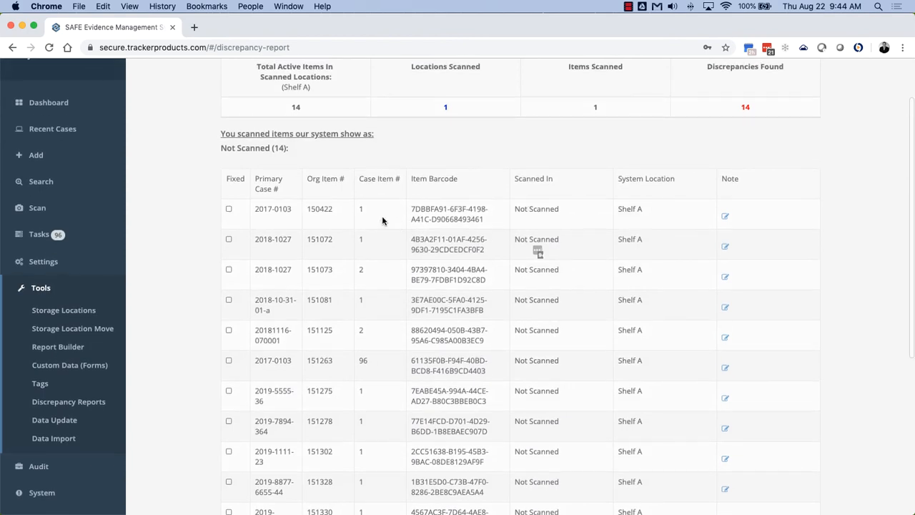
pyautogui.scroll(-3, 386, 223)
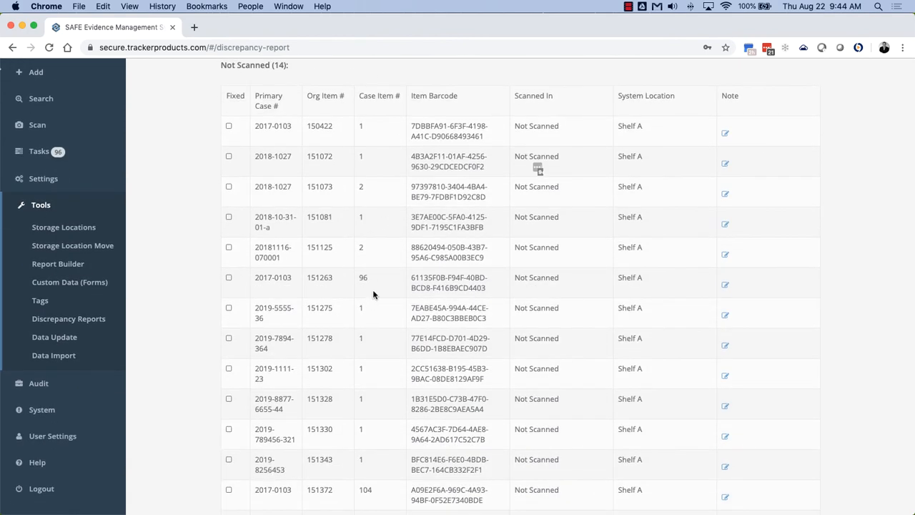
pyautogui.scroll(3, 377, 278)
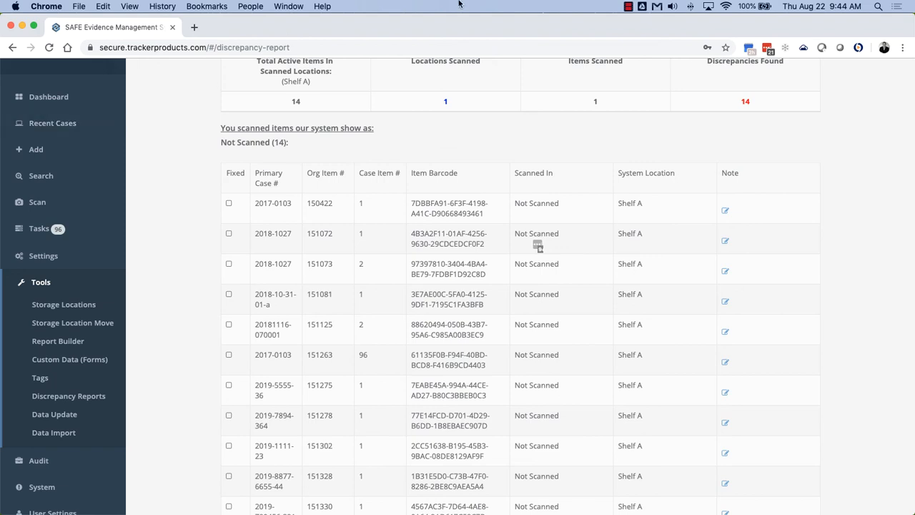
pyautogui.click(628, 8)
pyautogui.click(661, 20)
pyautogui.click(628, 6)
pyautogui.click(632, 21)
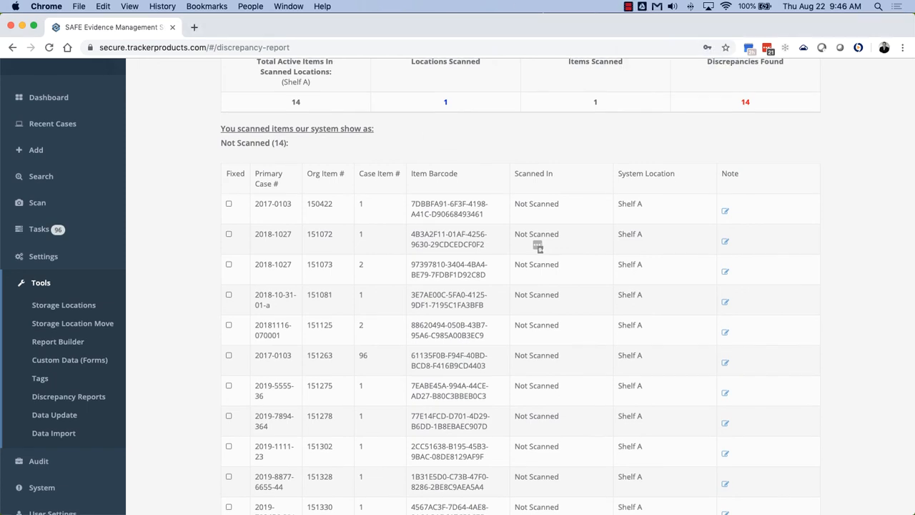